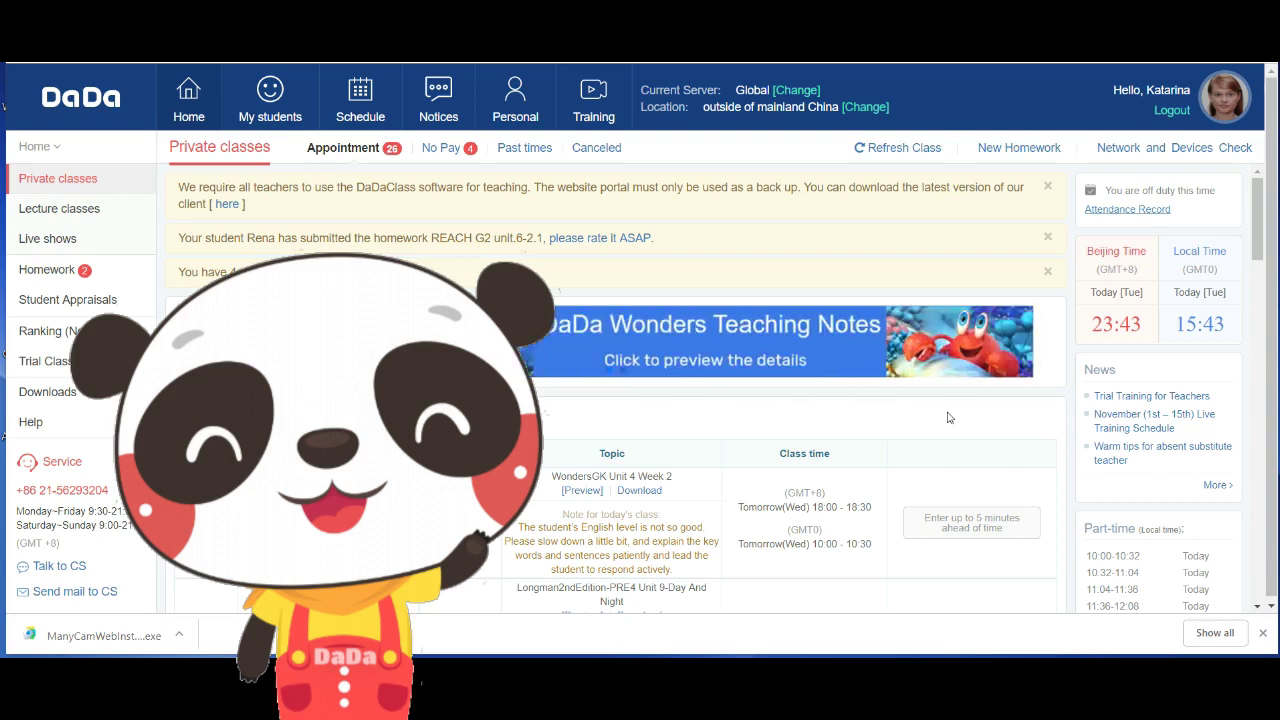
# Launch the Network and Devices Check from the Private classes page.
pyautogui.click(1199, 150)
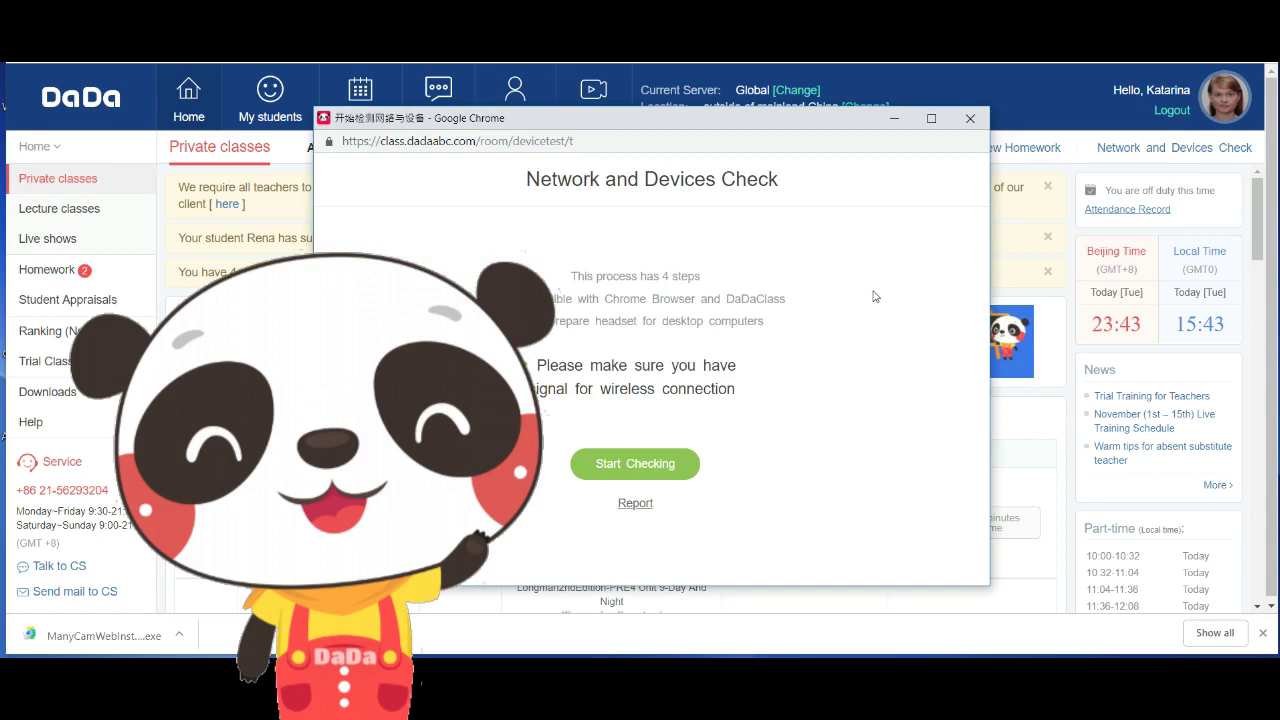
# Run the network test to 100% success and advance to the live Integrated Webcam preview.
pyautogui.click(663, 474)
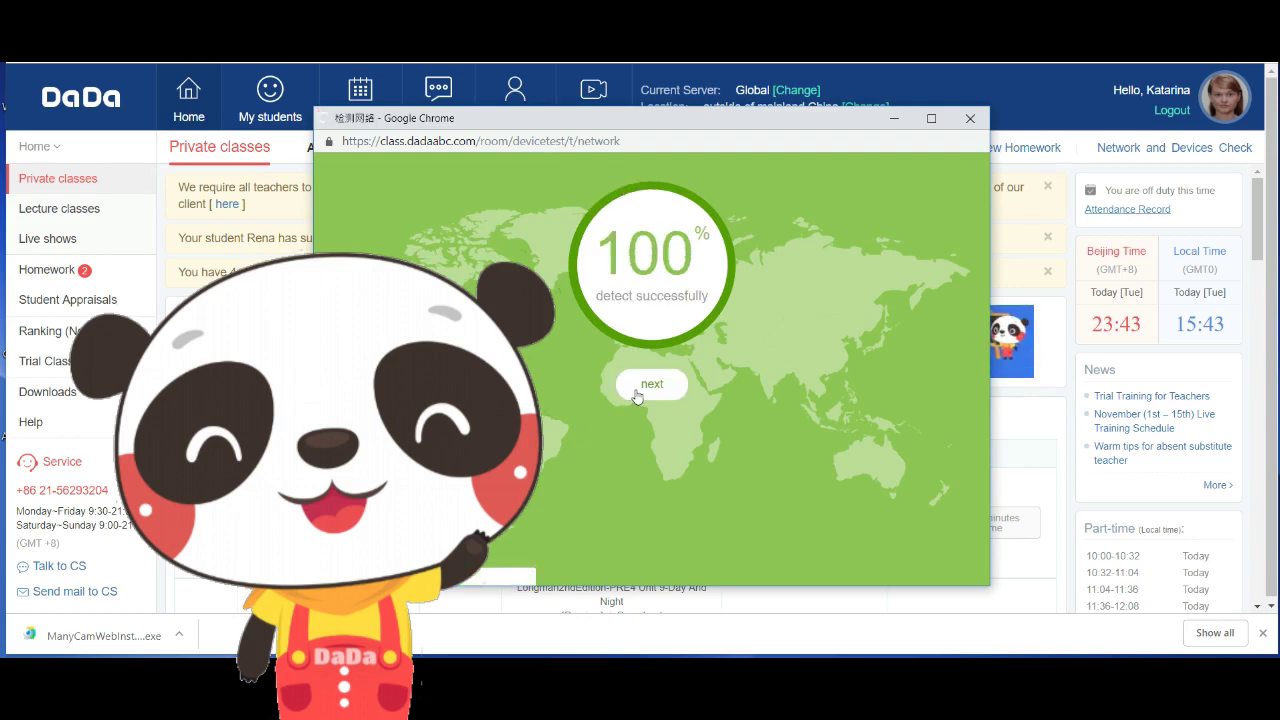
pyautogui.click(634, 389)
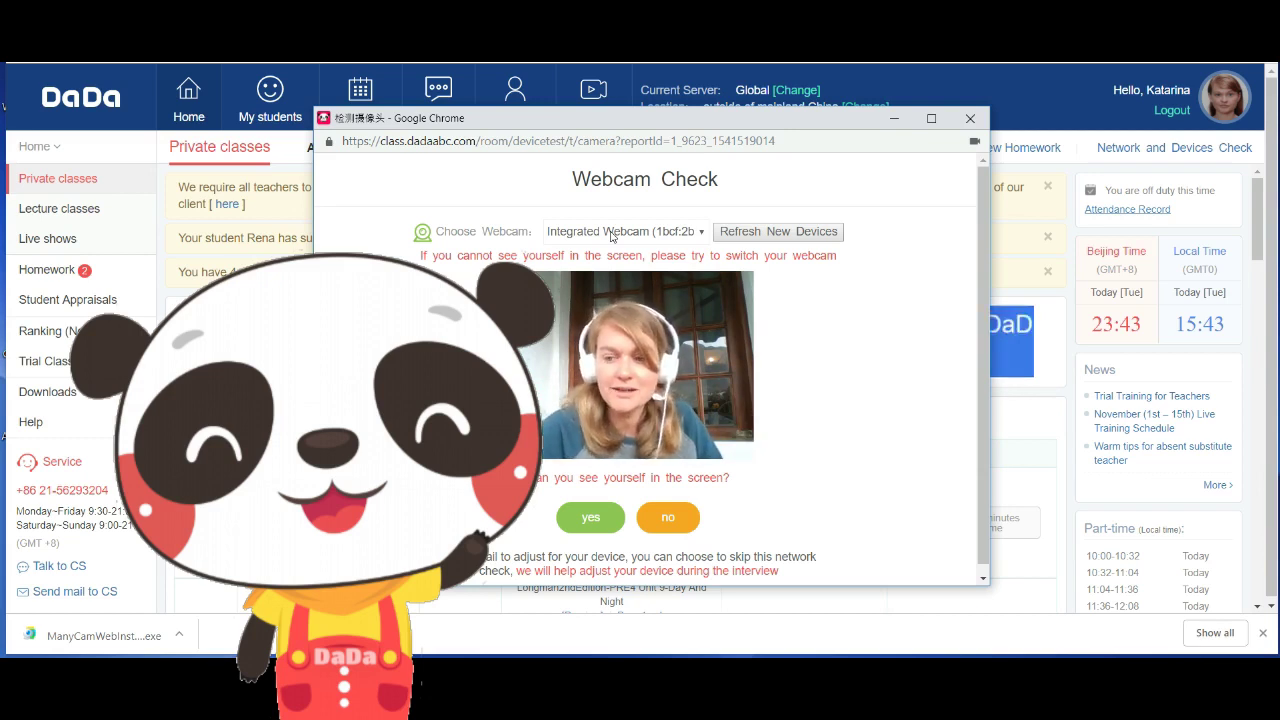
# Inspect the Choose Webcam list, which offers only Integrated Webcam, then close it keeping that camera.
pyautogui.click(612, 236)
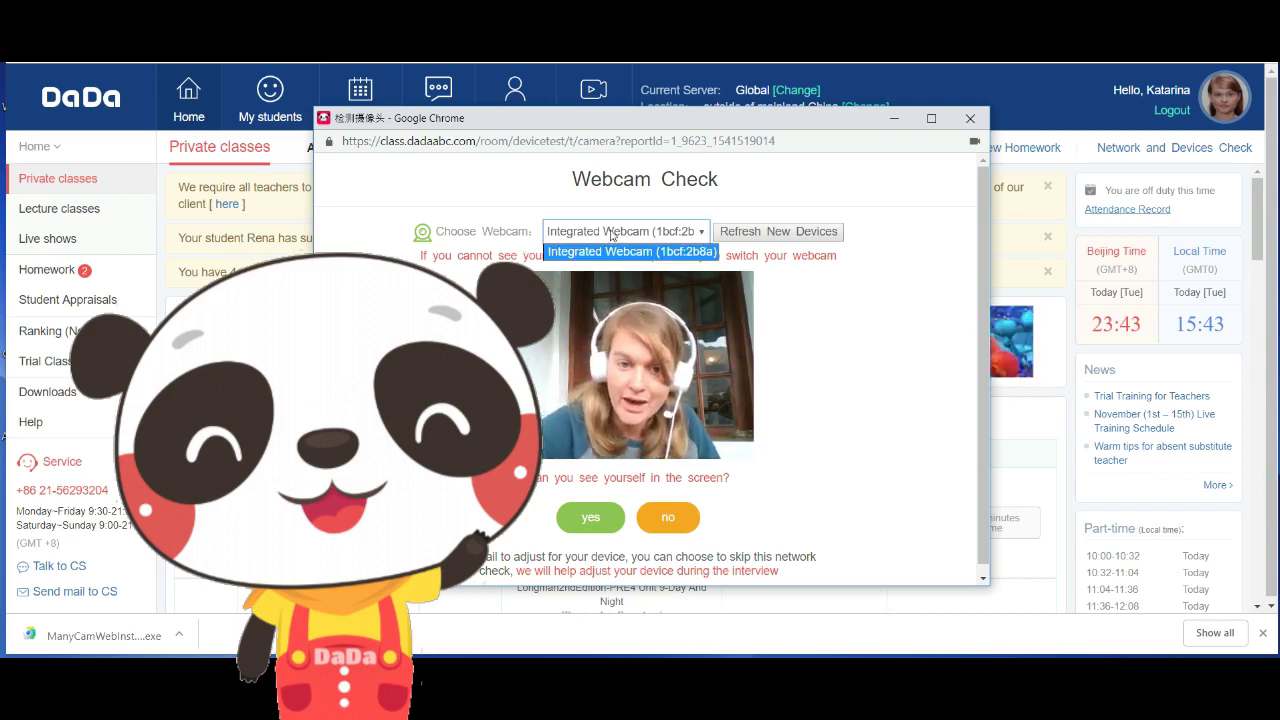
pyautogui.click(652, 234)
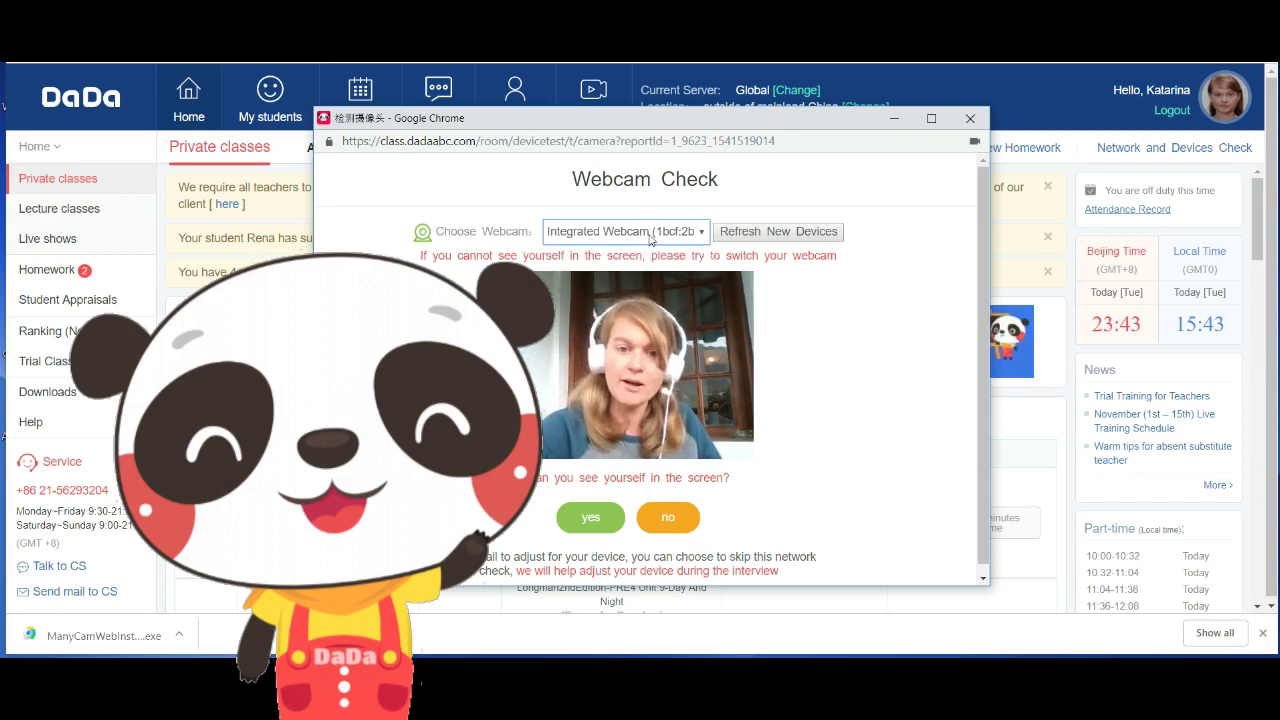
pyautogui.click(654, 235)
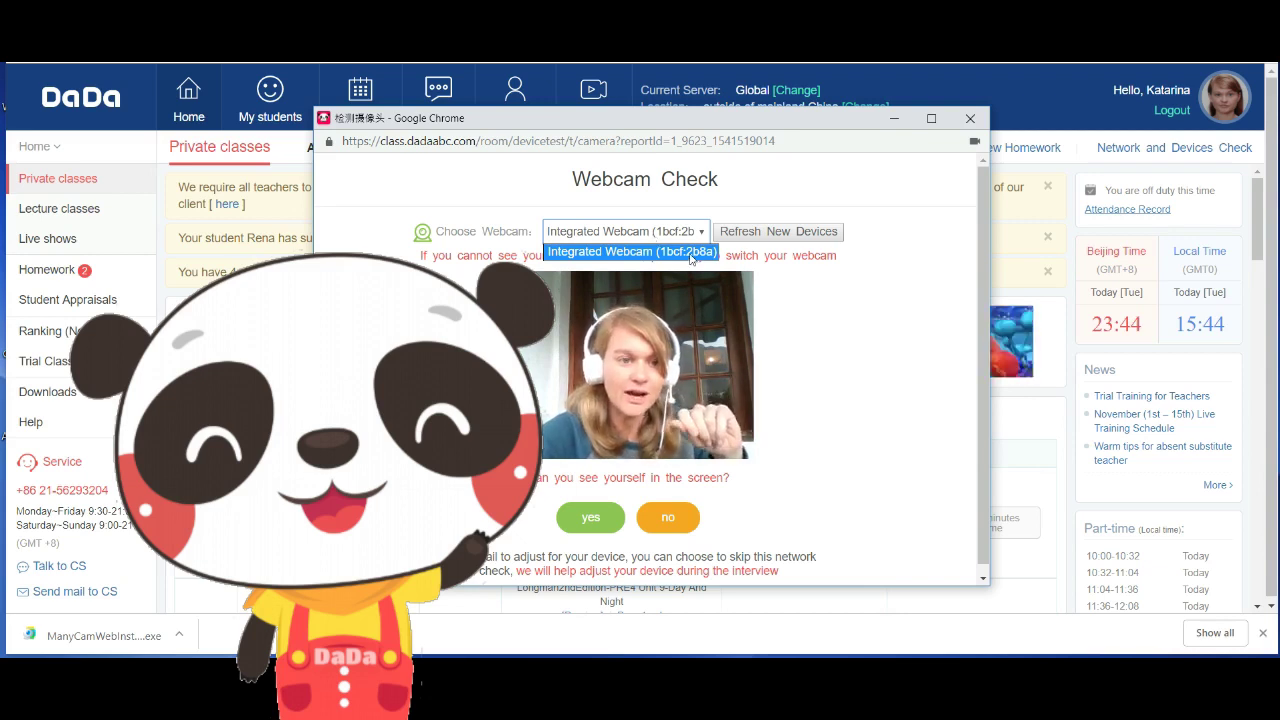
pyautogui.click(815, 448)
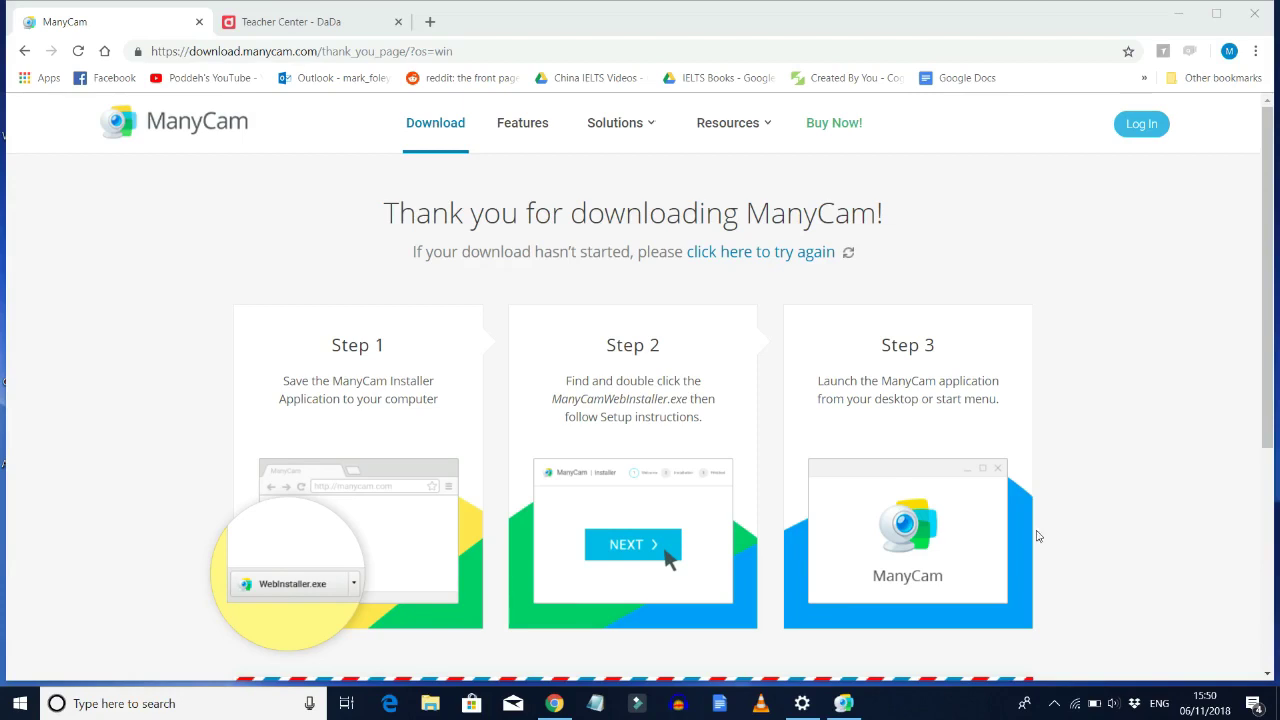
# Launch ManyCam and set Integrated Webcam as its video source.
pyautogui.click(844, 703)
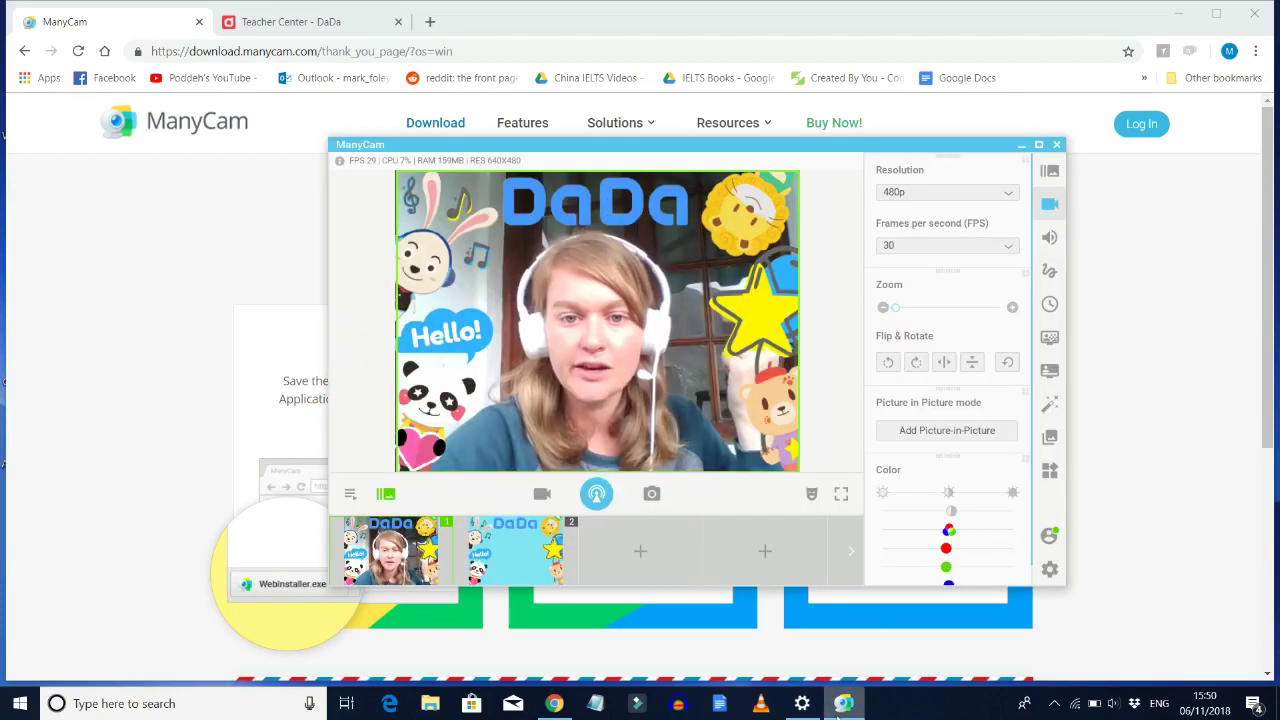
pyautogui.rightClick(650, 462)
pyautogui.click(659, 331)
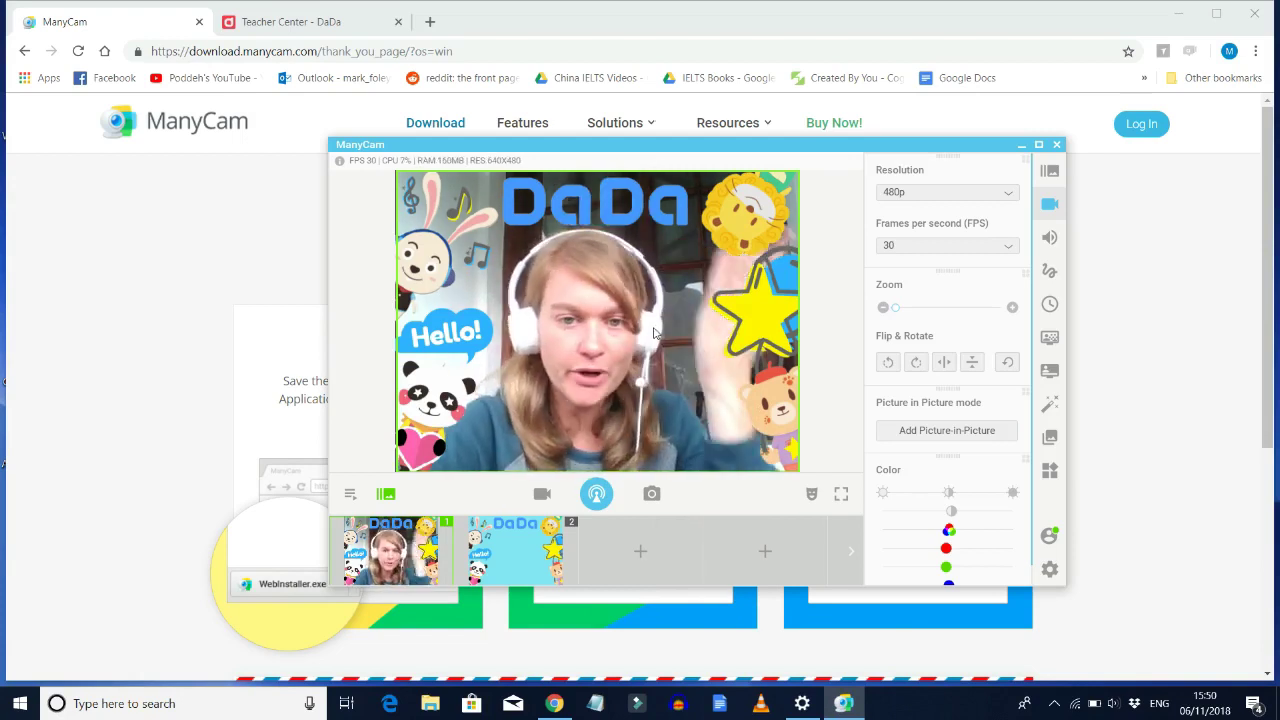
# Back in Teacher Center, rerun the check past a 100% network test to the blank webcam preview.
pyautogui.click(279, 21)
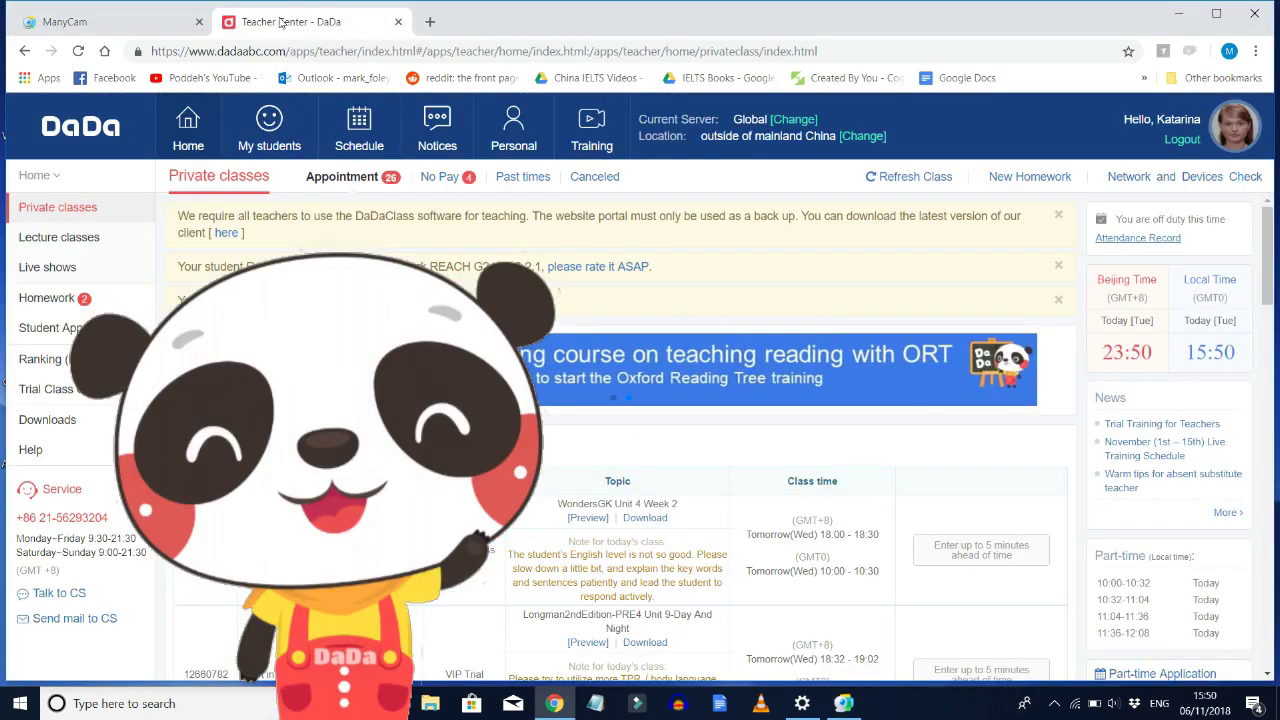
pyautogui.click(1187, 178)
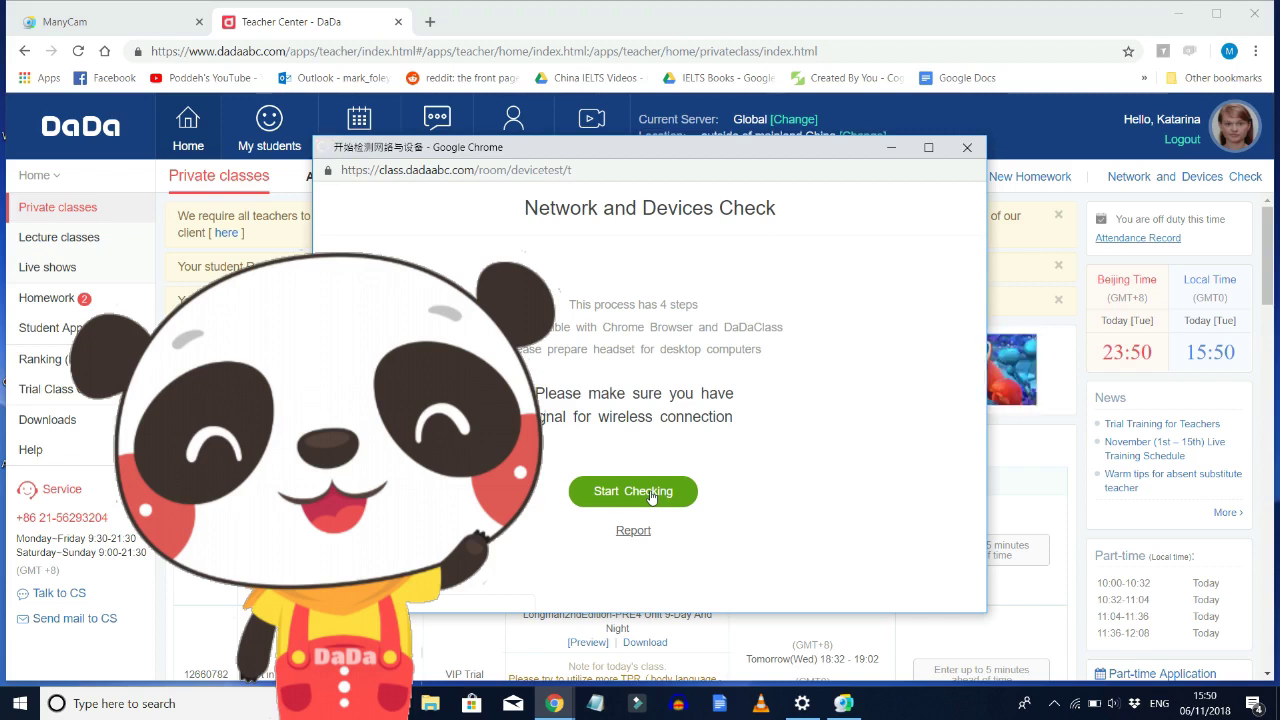
pyautogui.click(652, 496)
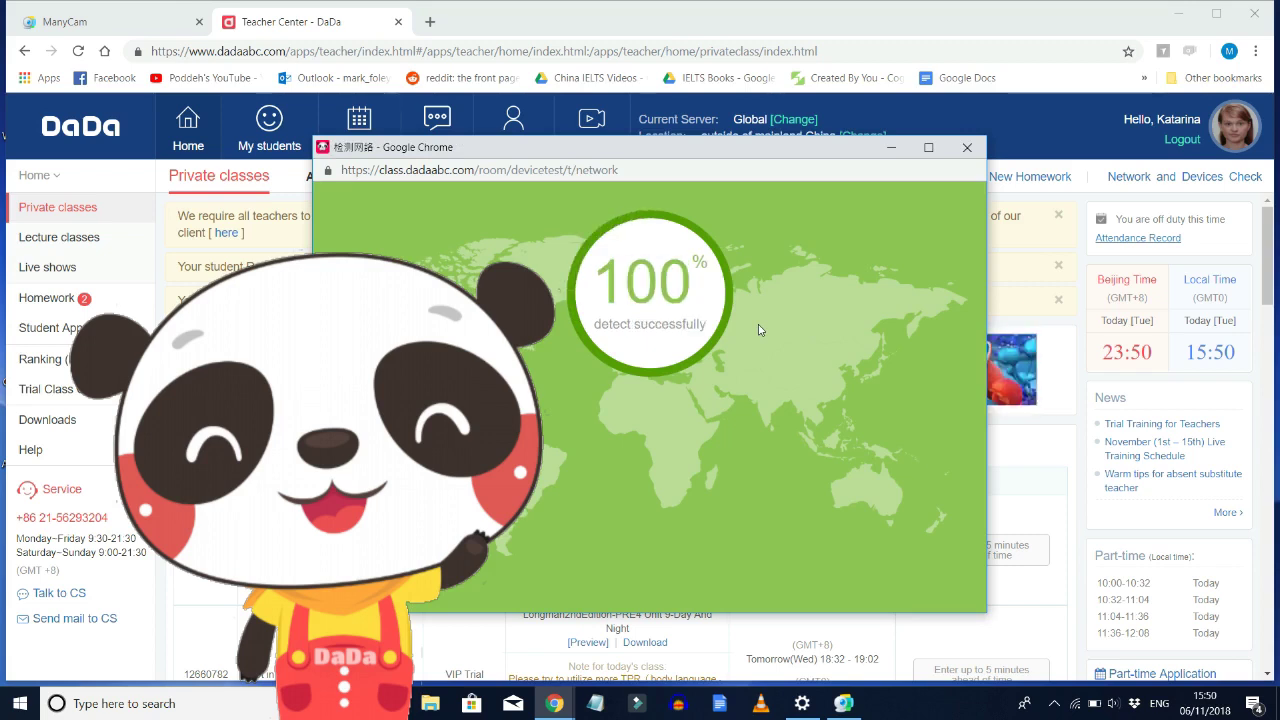
pyautogui.click(666, 414)
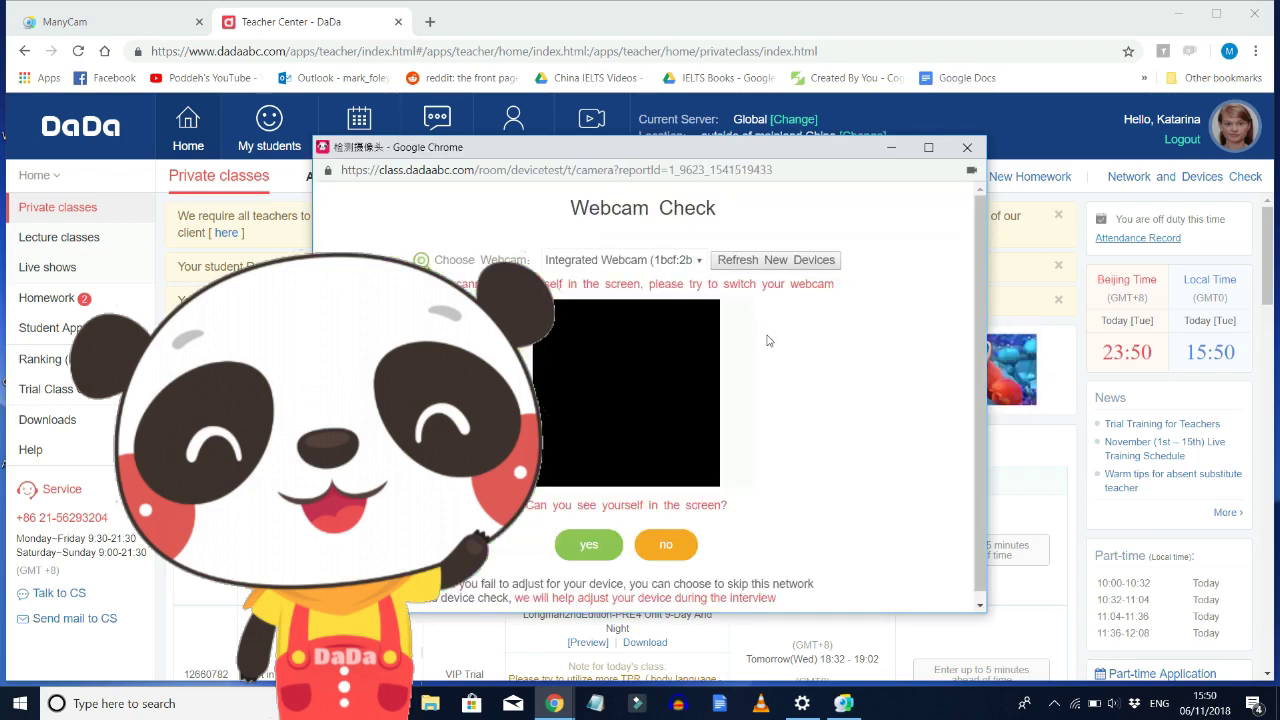
# Select ManyCam Virtual Webcam under Choose Webcam, then refresh the detected devices.
pyautogui.click(640, 262)
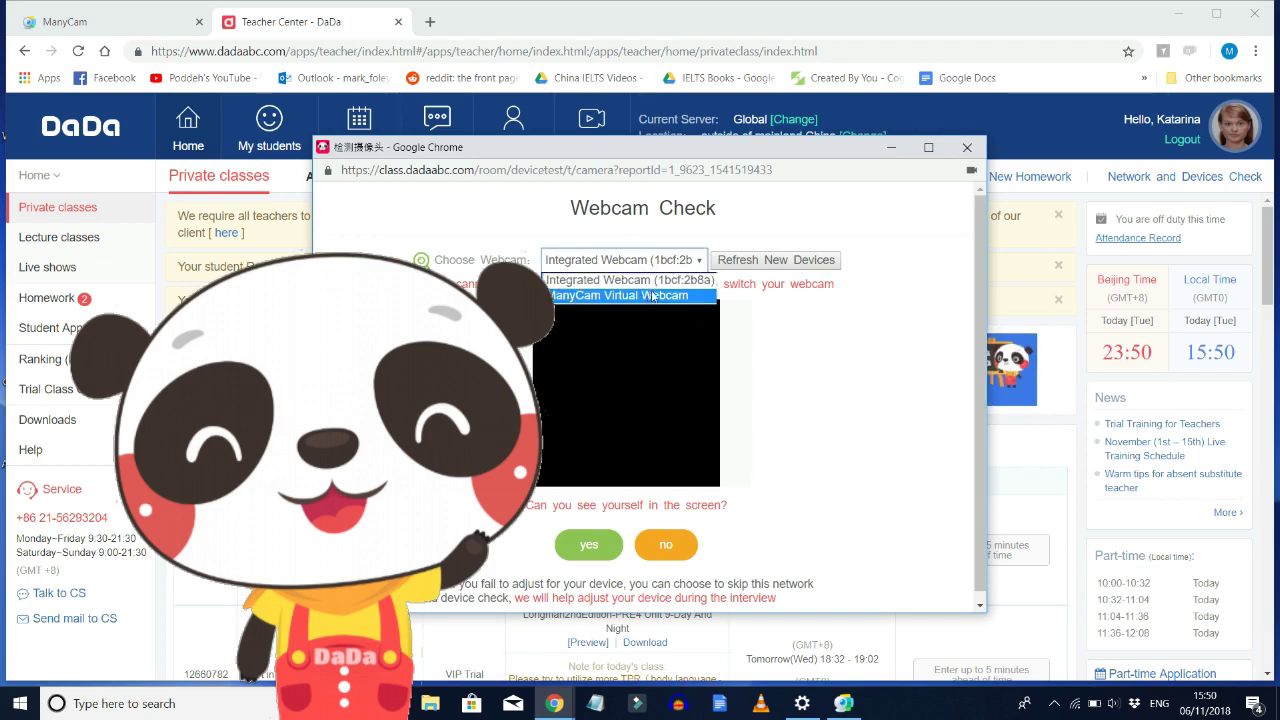
pyautogui.click(630, 295)
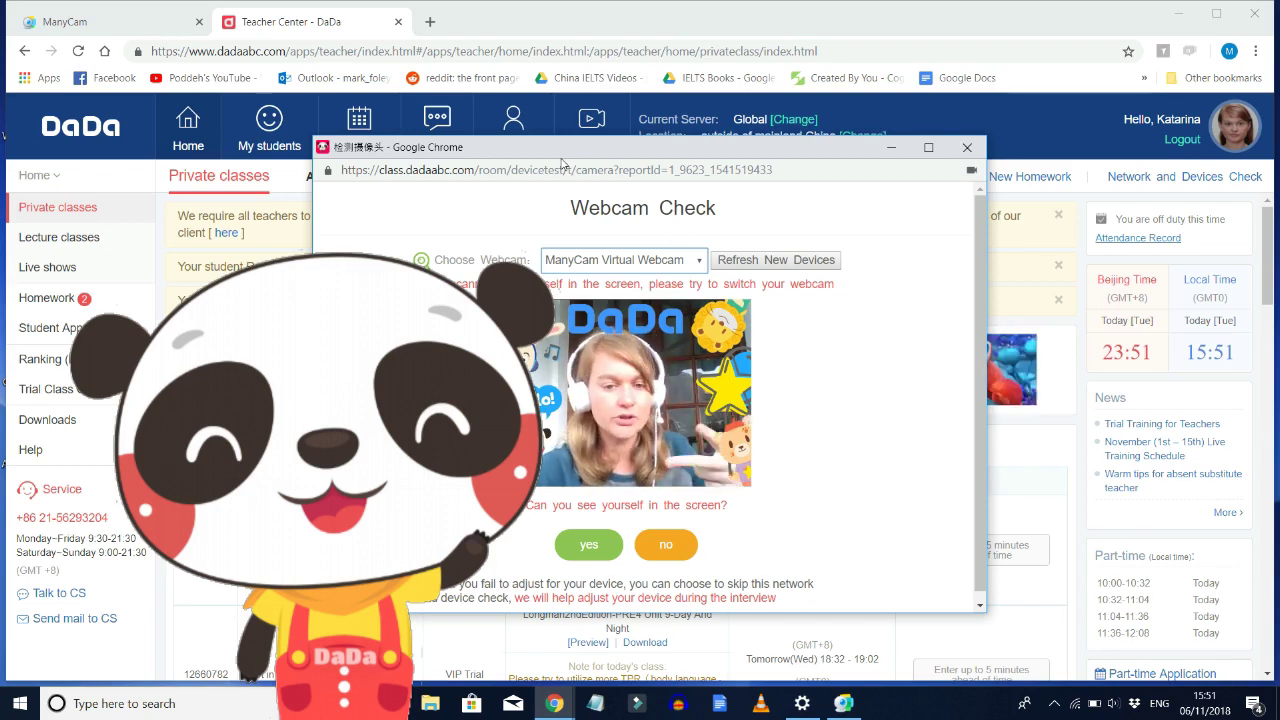
pyautogui.click(789, 260)
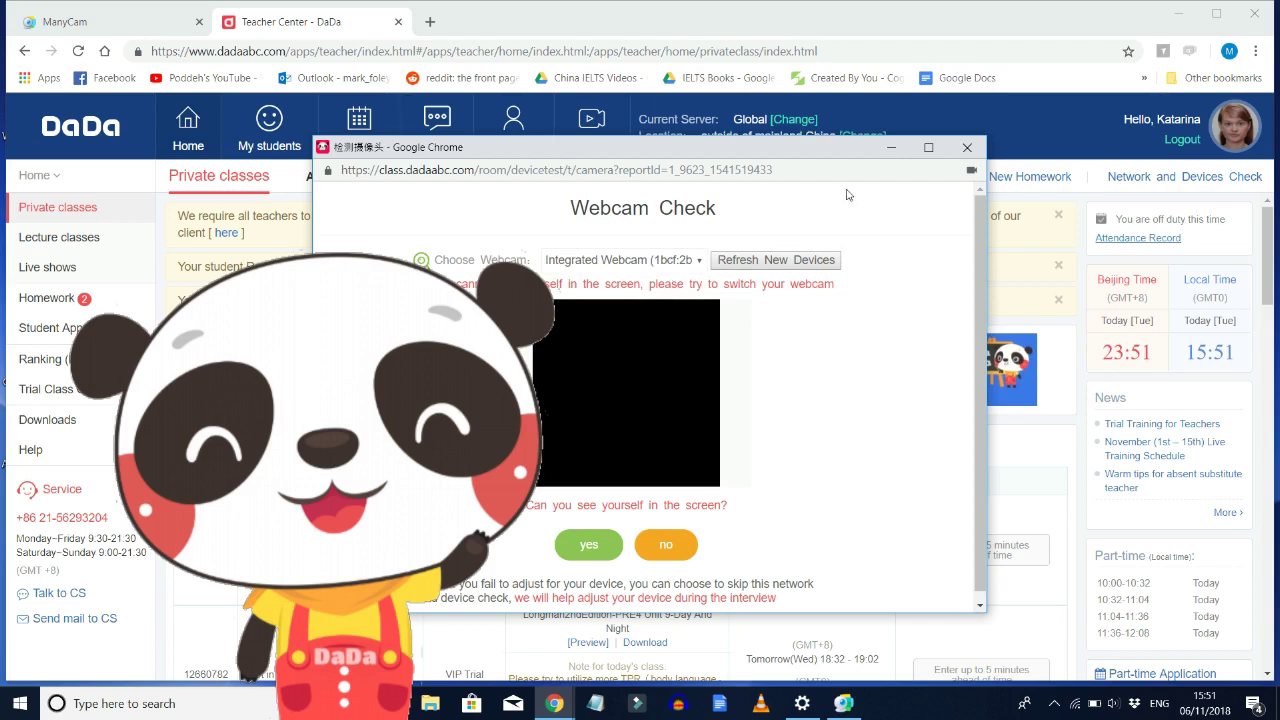
# Close the webcam check and open Device Manager through a 'device' Windows search.
pyautogui.click(966, 152)
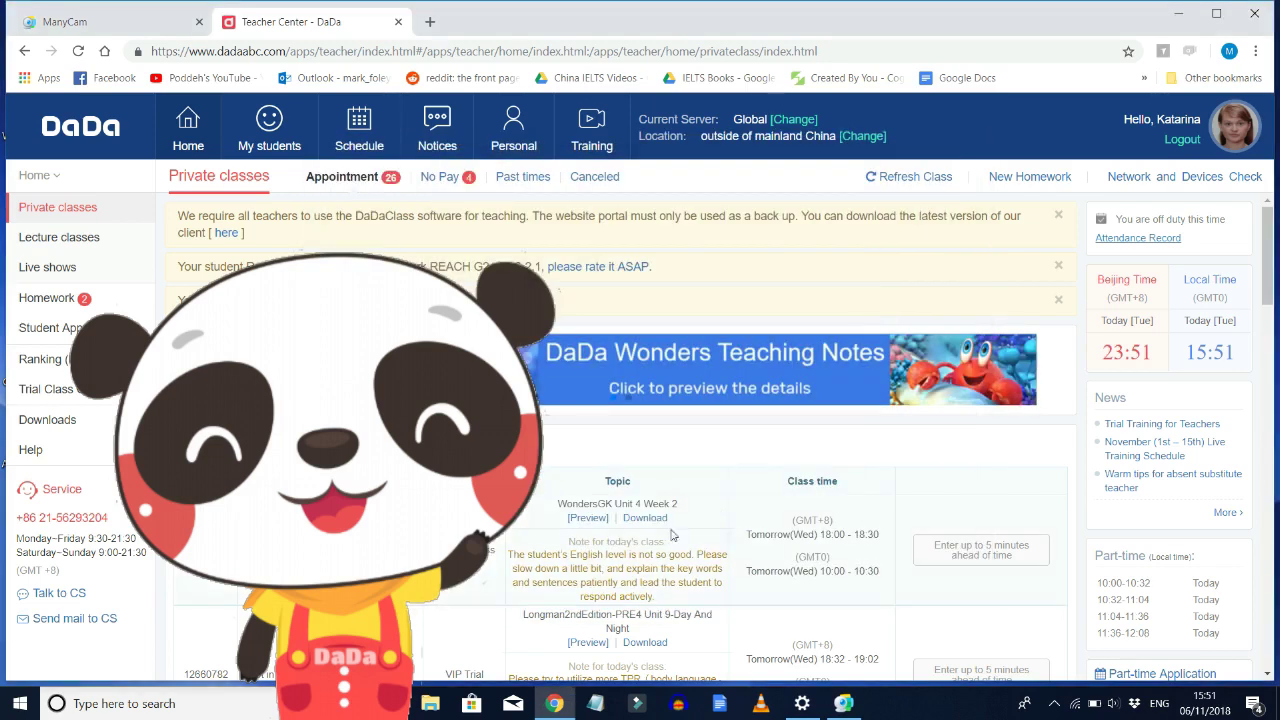
pyautogui.click(240, 708)
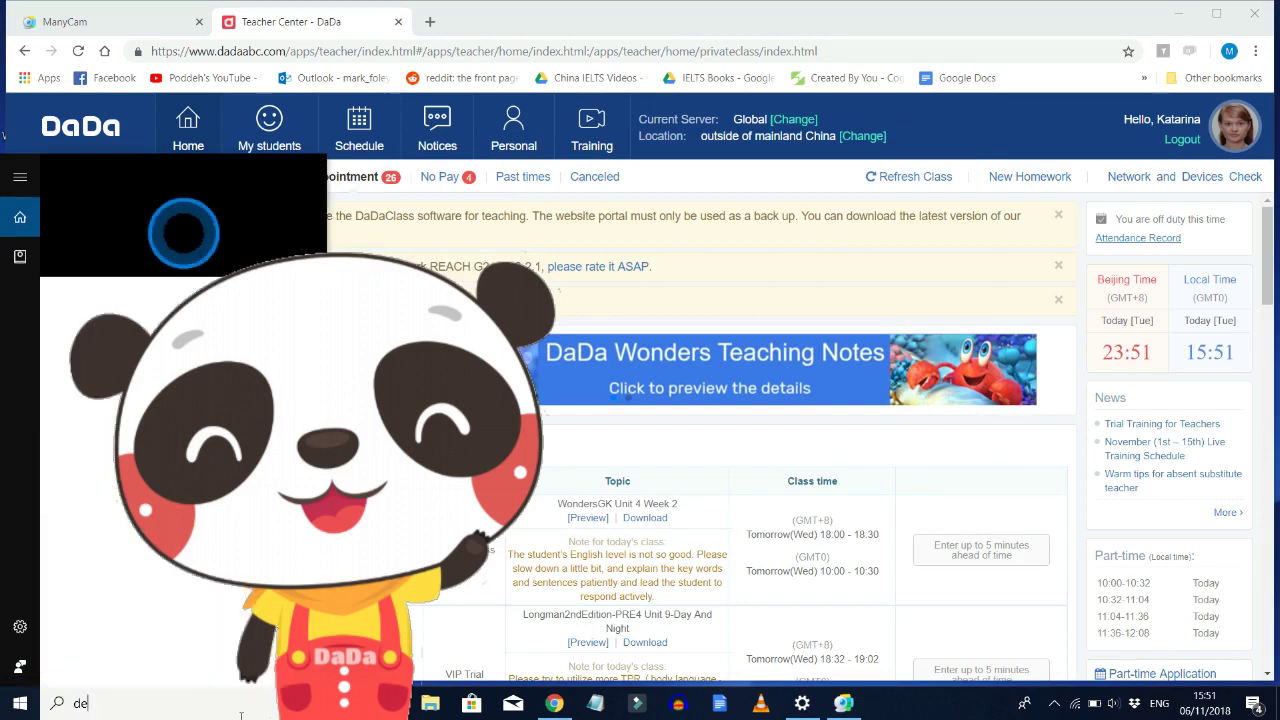
pyautogui.write('device')
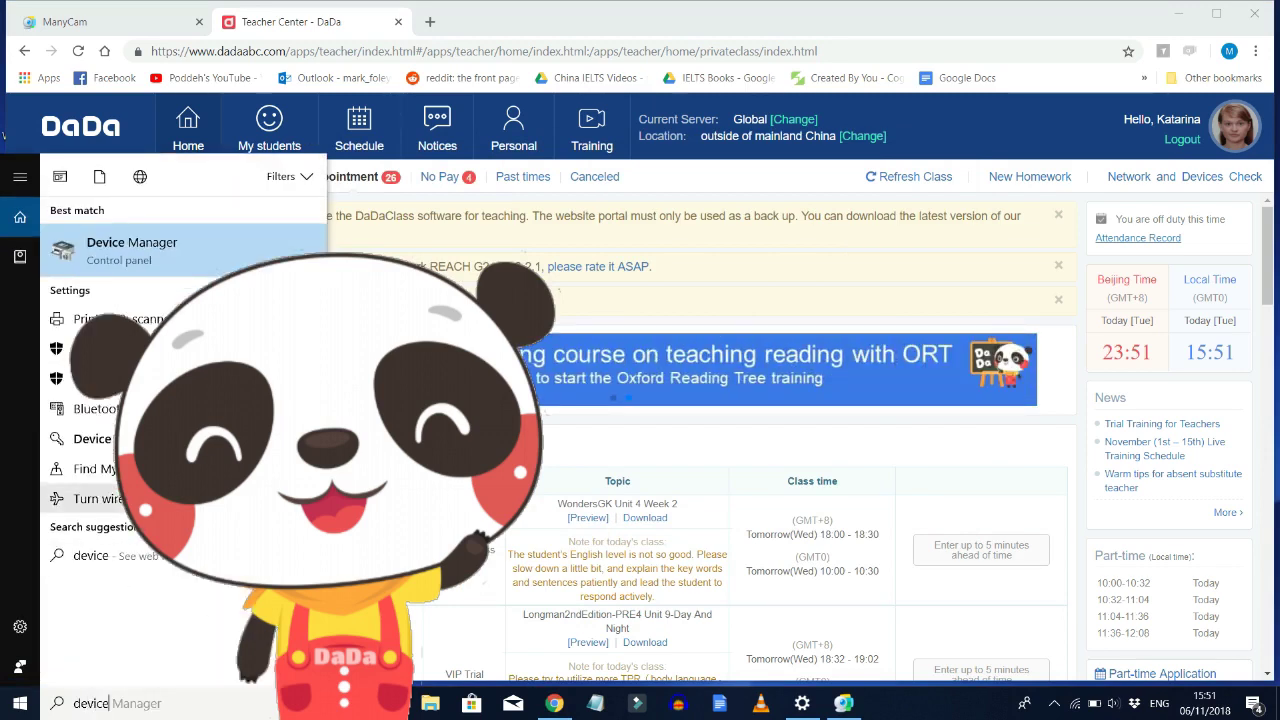
pyautogui.click(141, 252)
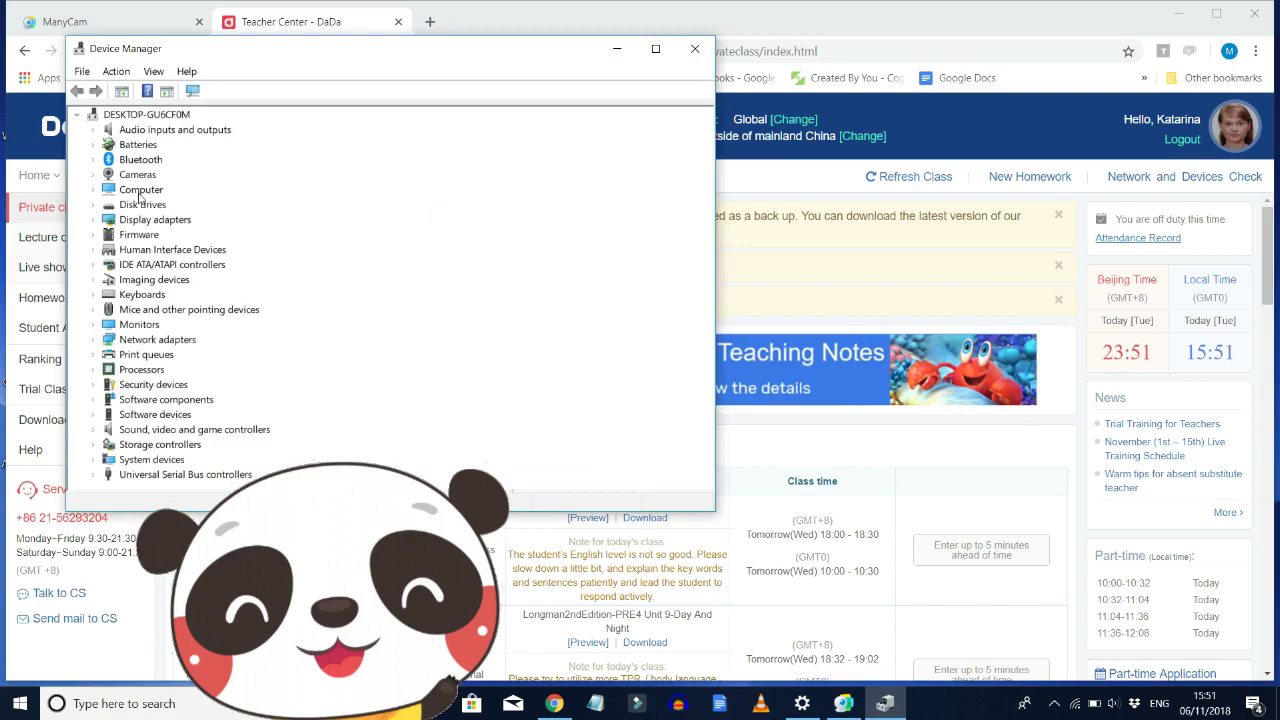
# Disable the Integrated Webcam under Cameras and confirm with Yes.
pyautogui.click(93, 175)
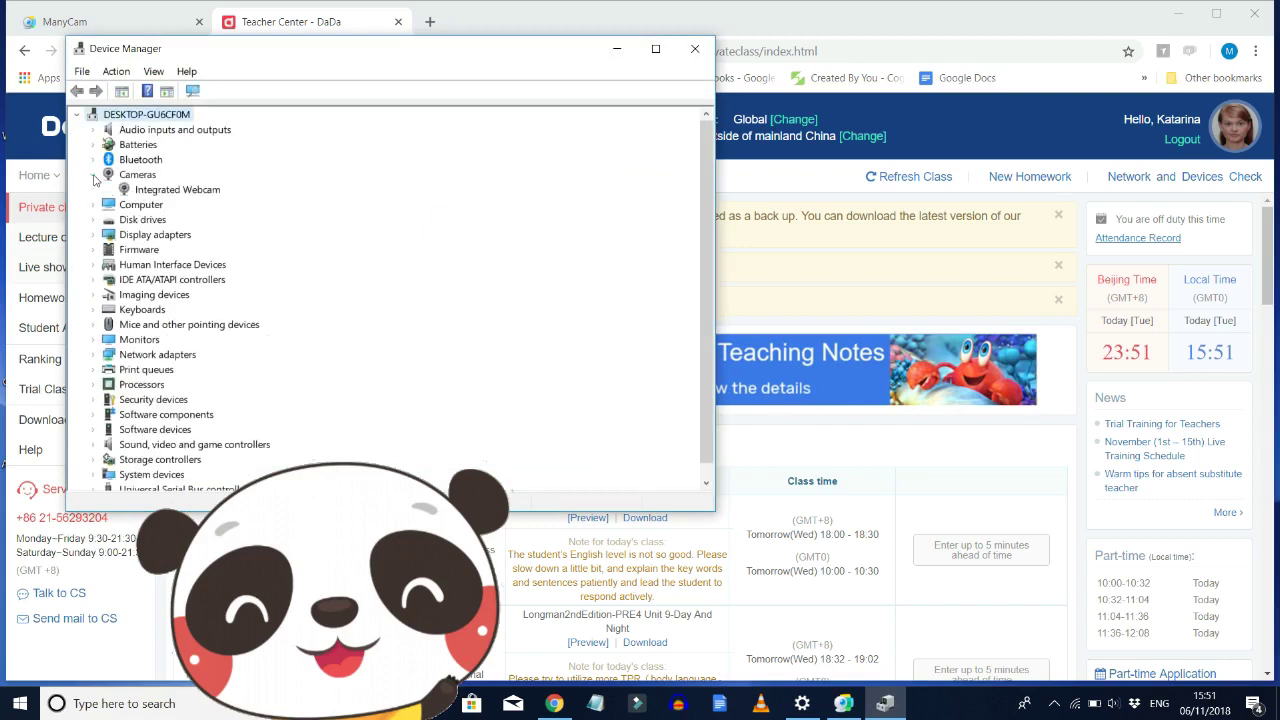
pyautogui.click(180, 190)
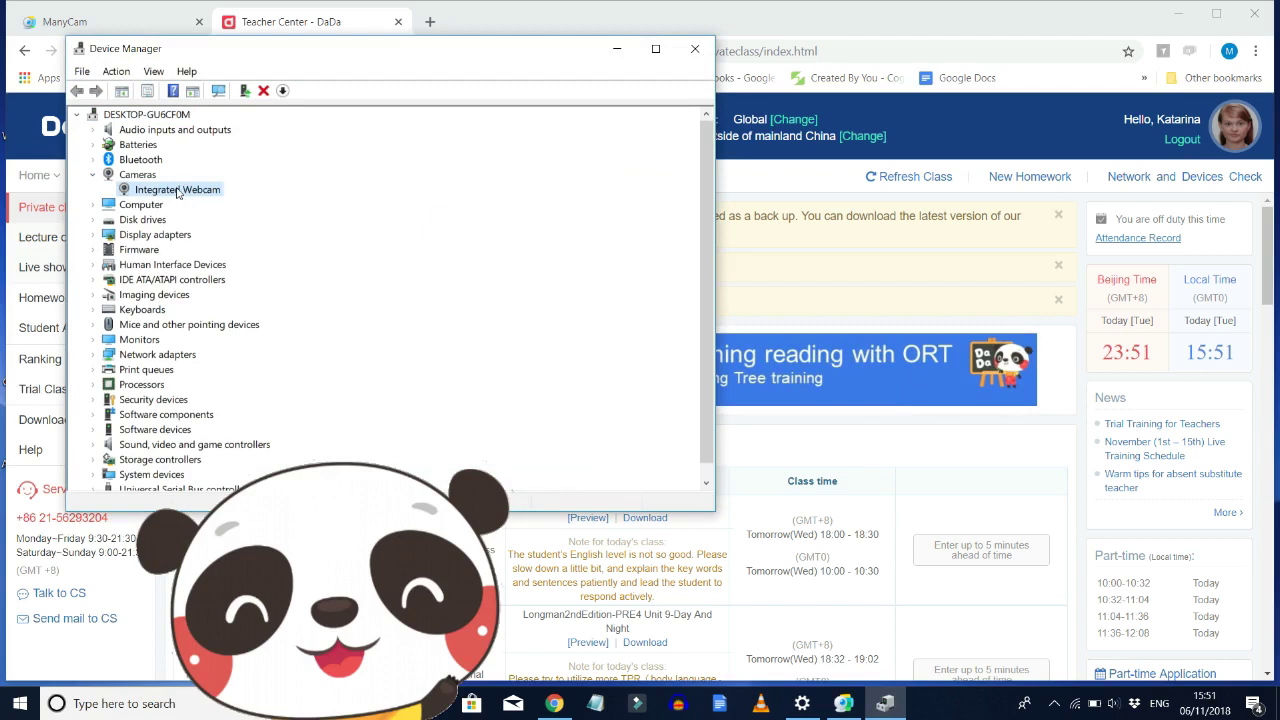
pyautogui.rightClick(177, 192)
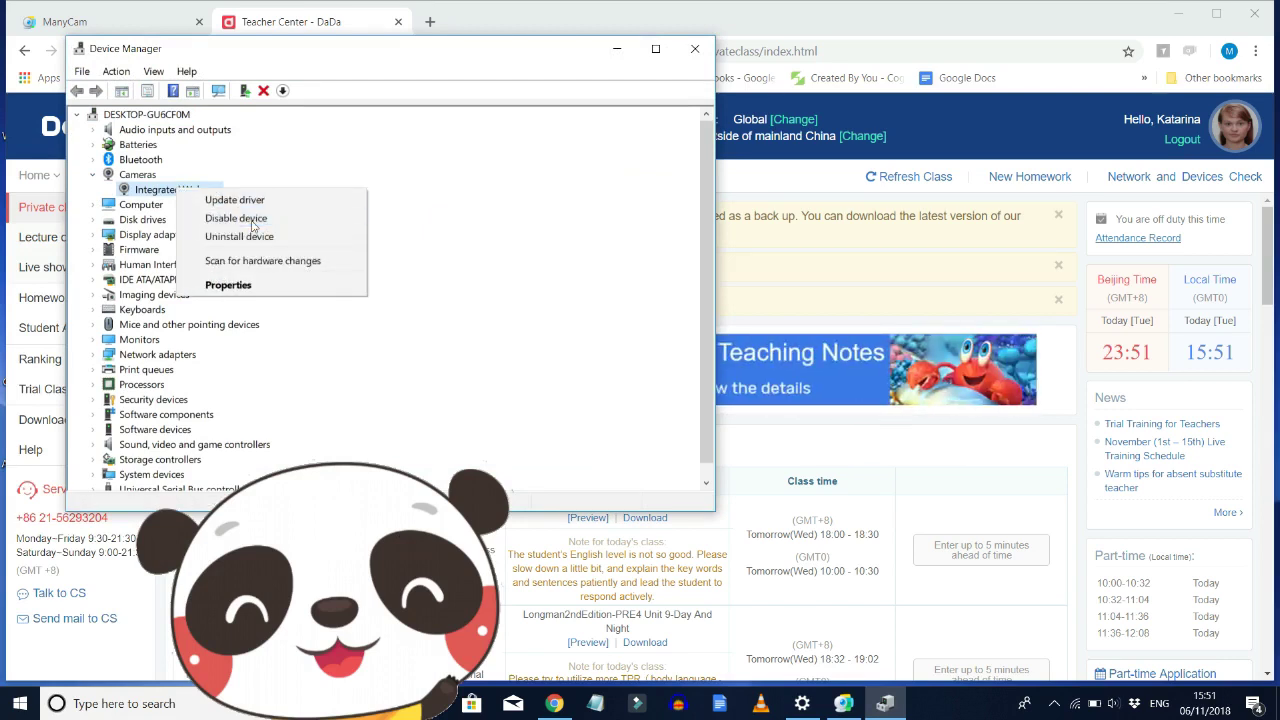
pyautogui.click(252, 220)
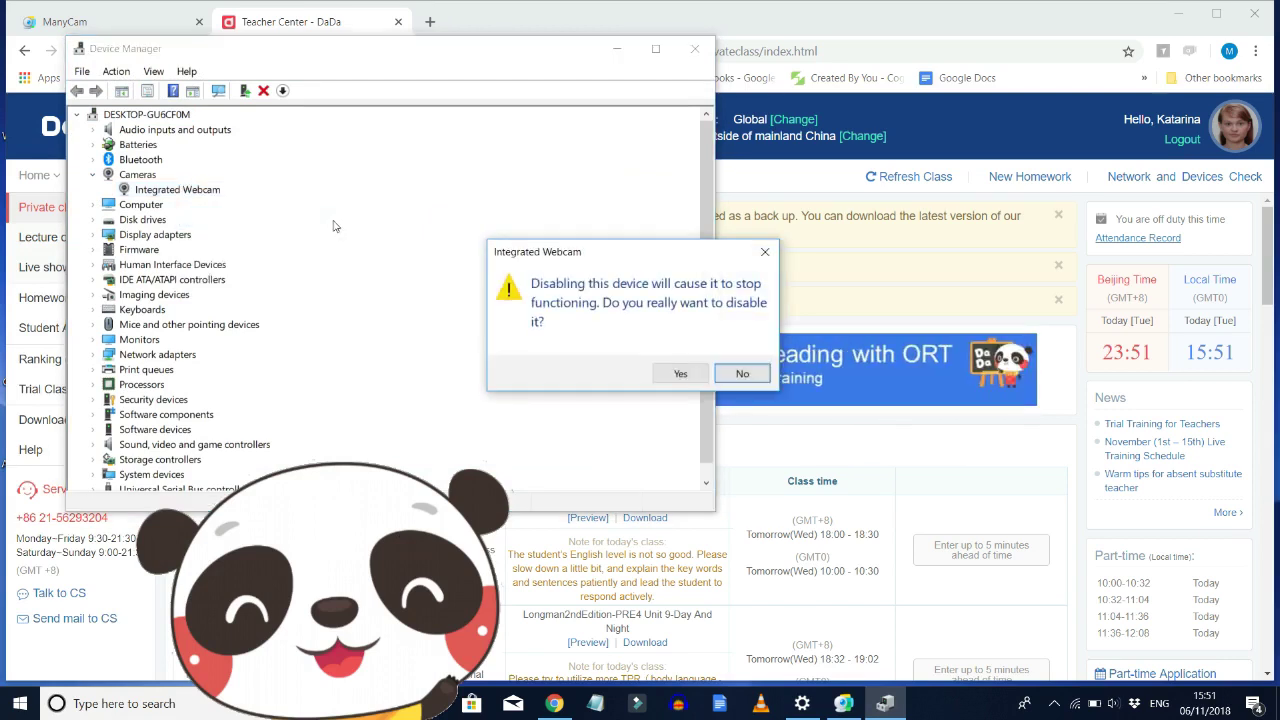
pyautogui.click(681, 374)
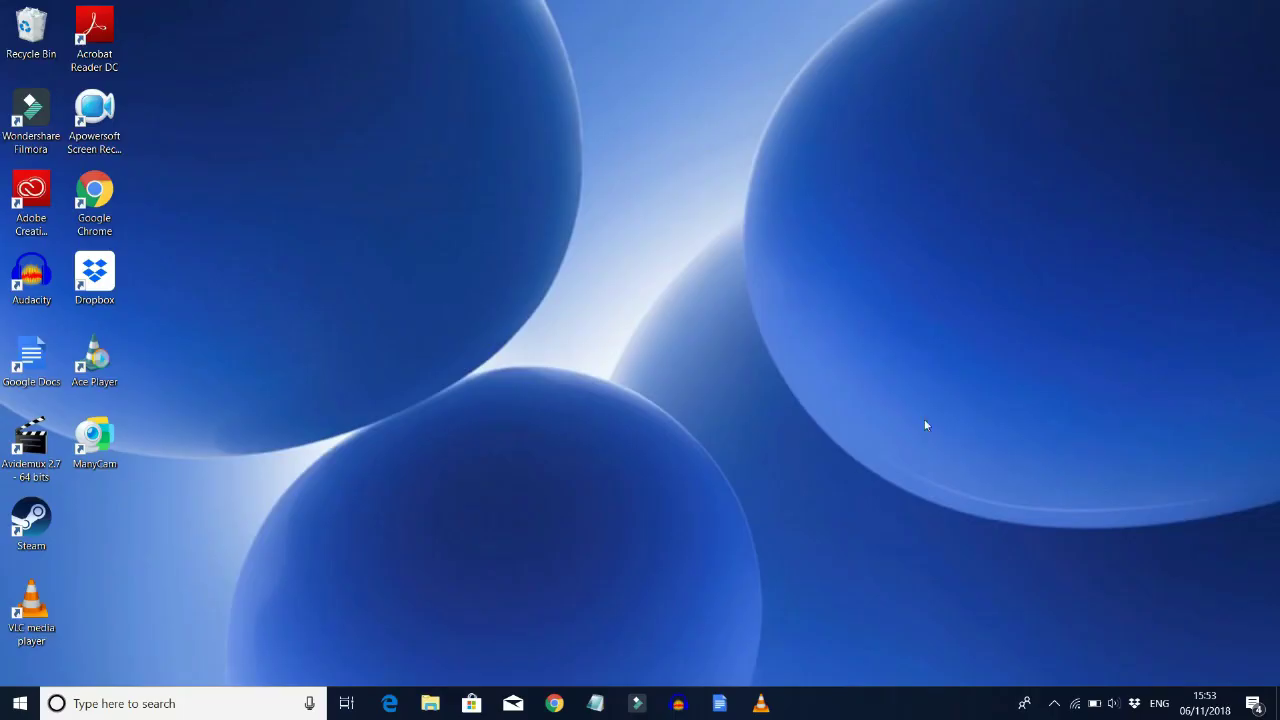
# Reopen Device Manager via a 'device' search and expand Imaging devices to reveal ManyCam Virtual Webcam.
pyautogui.click(187, 700)
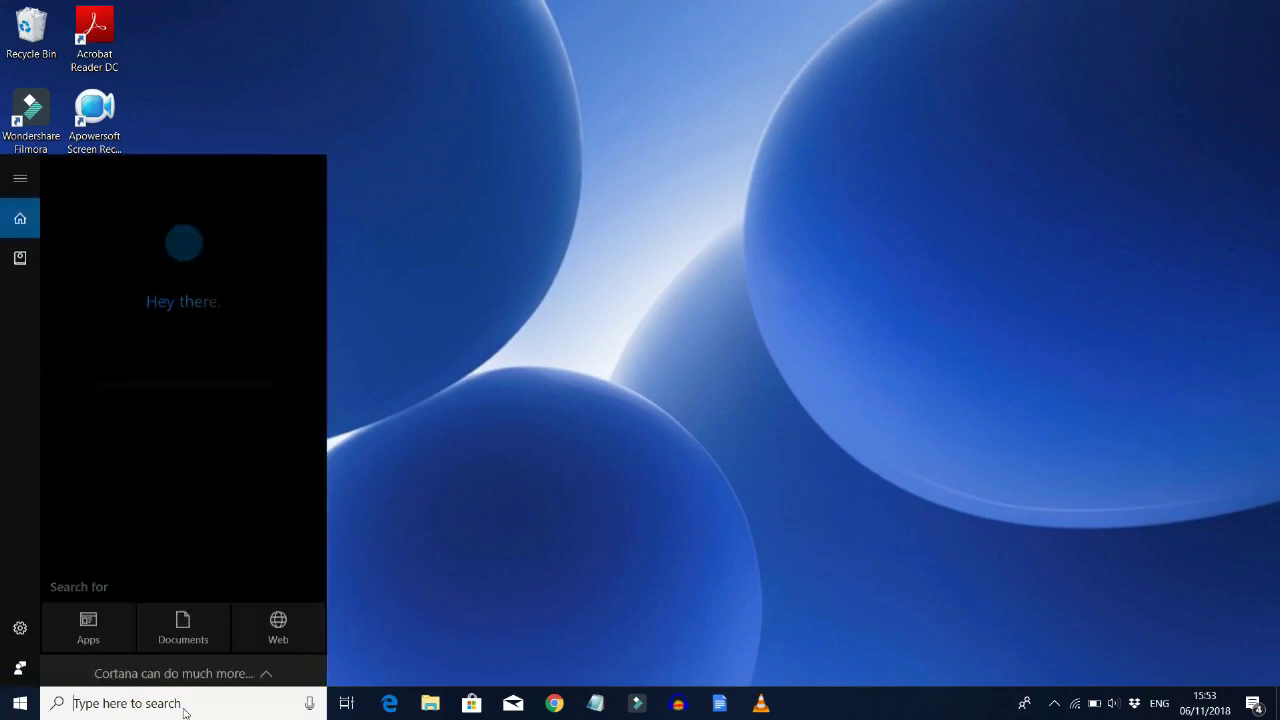
pyautogui.write('device')
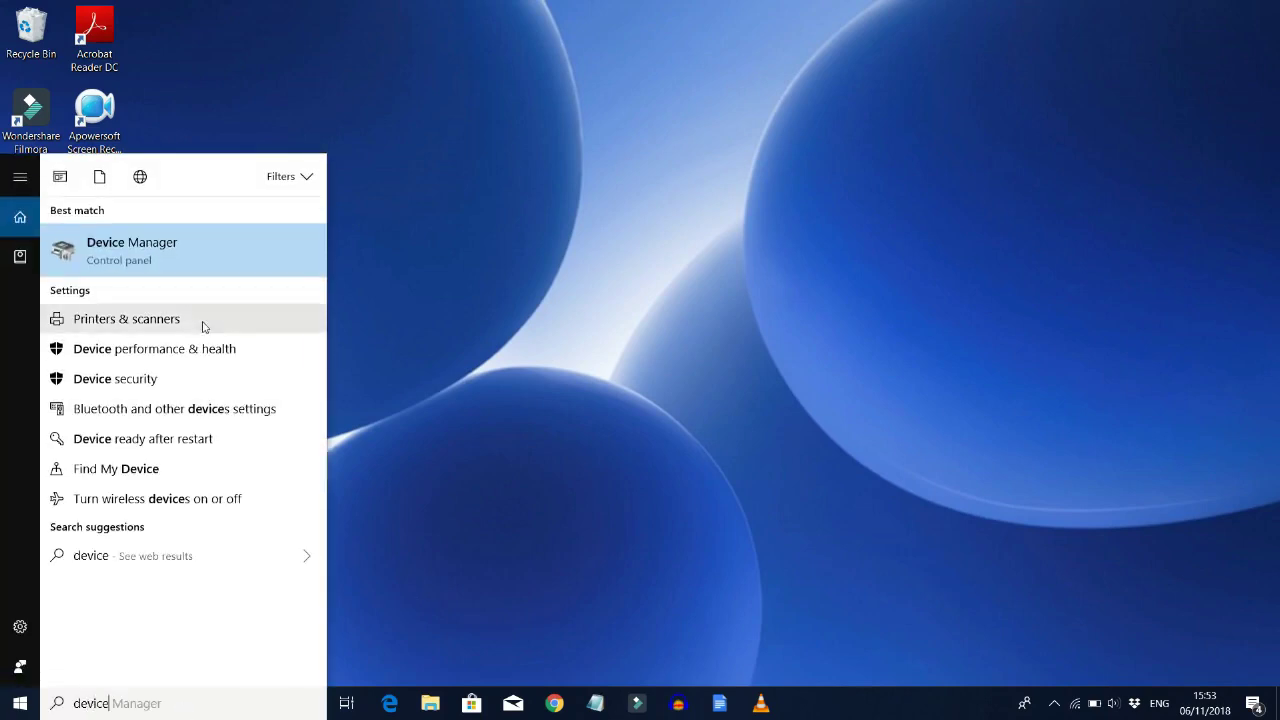
pyautogui.click(137, 258)
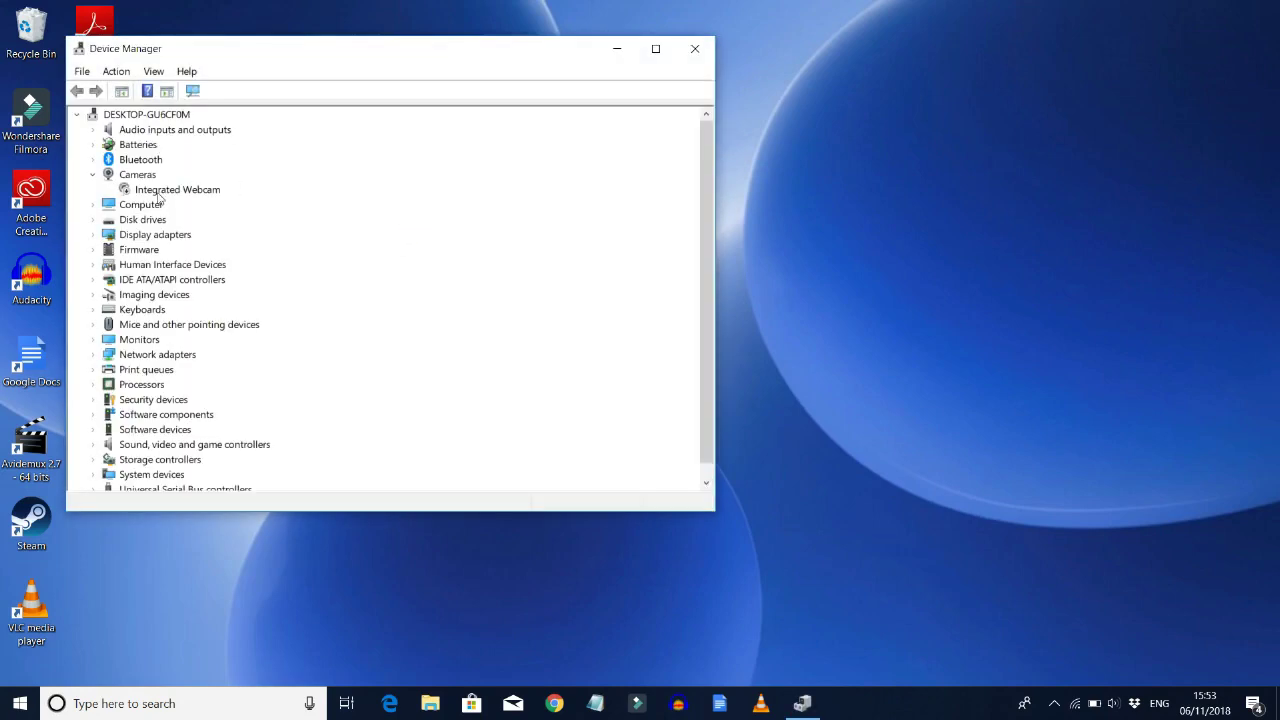
pyautogui.click(94, 294)
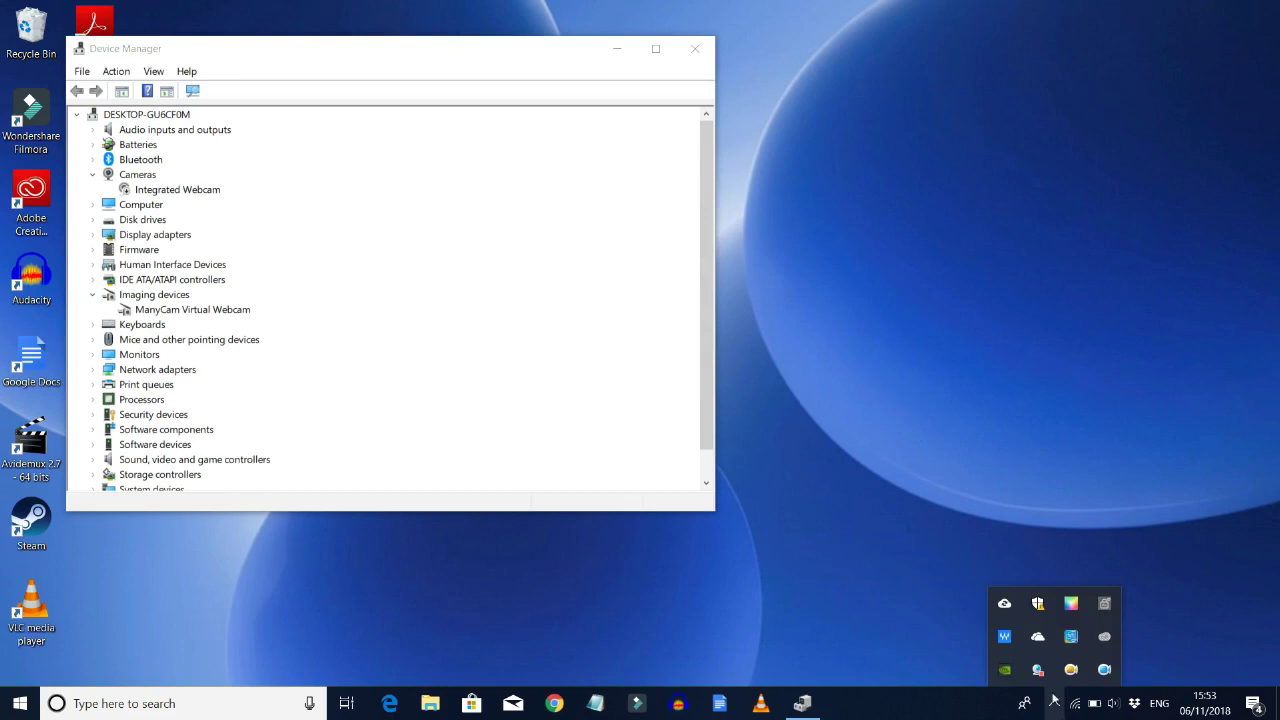
# Check ManyCam's source list, then re-enable the Integrated Webcam in Device Manager.
pyautogui.click(1037, 669)
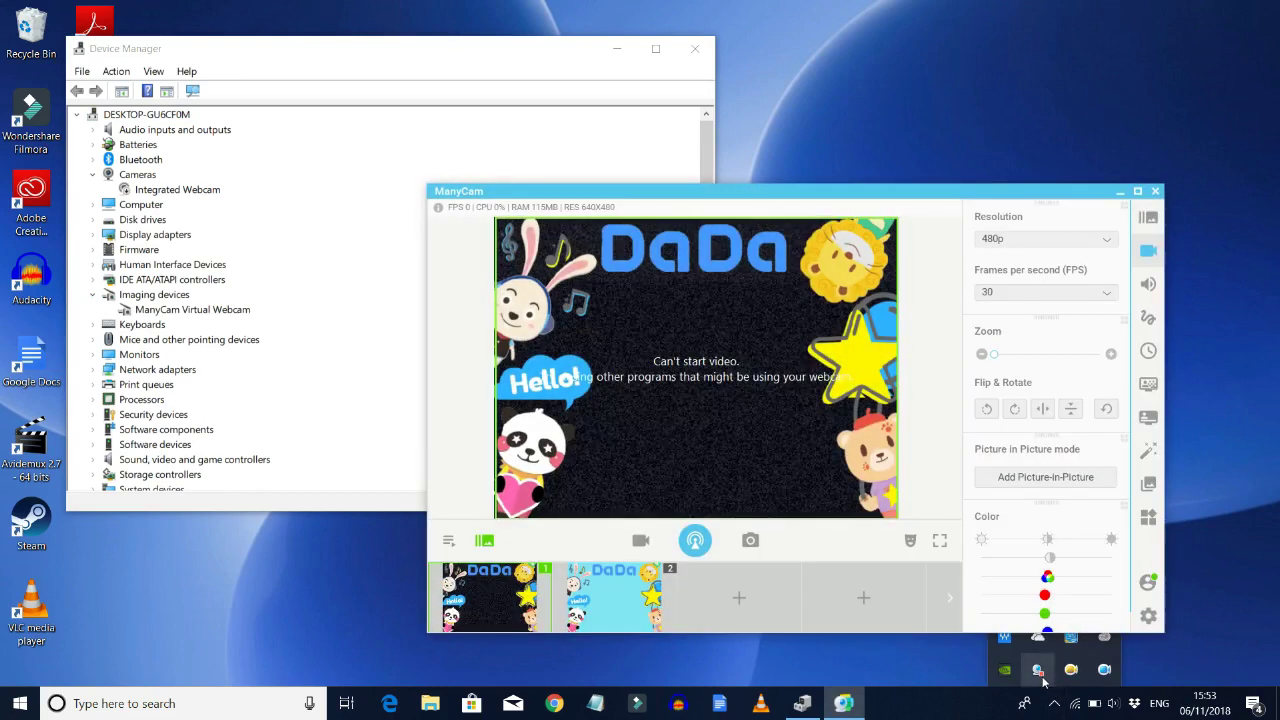
pyautogui.rightClick(716, 285)
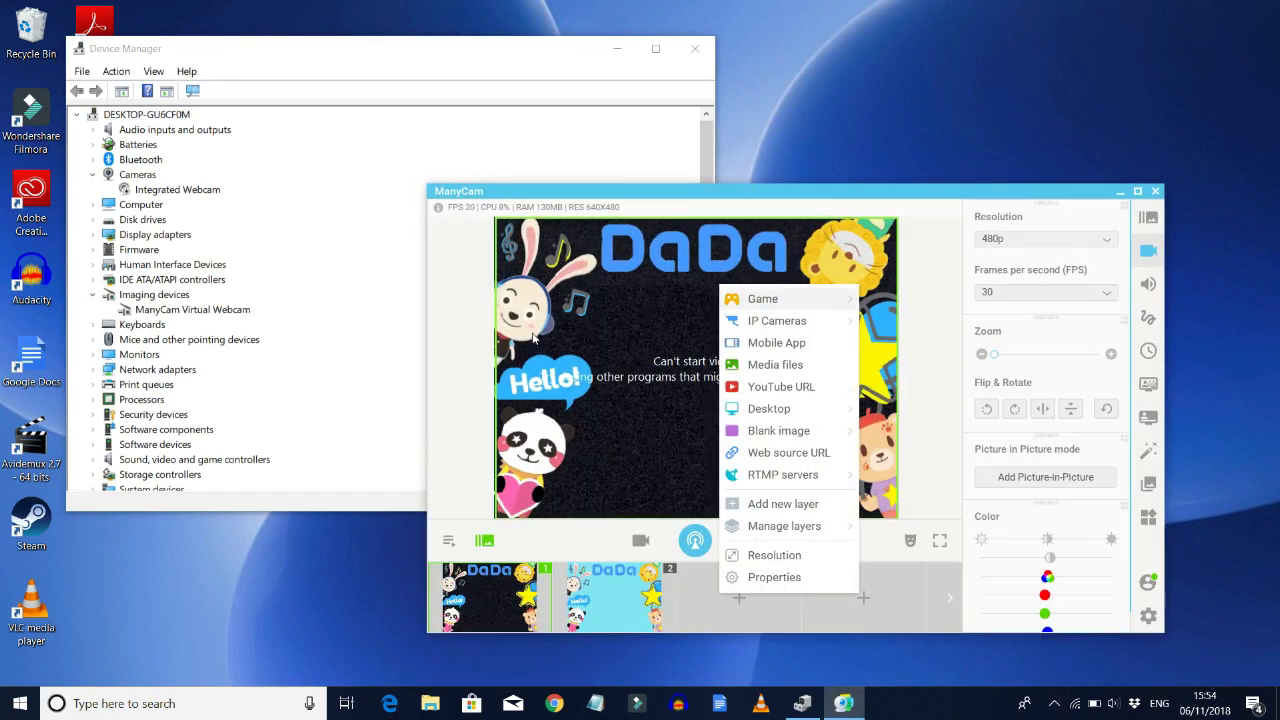
pyautogui.click(618, 314)
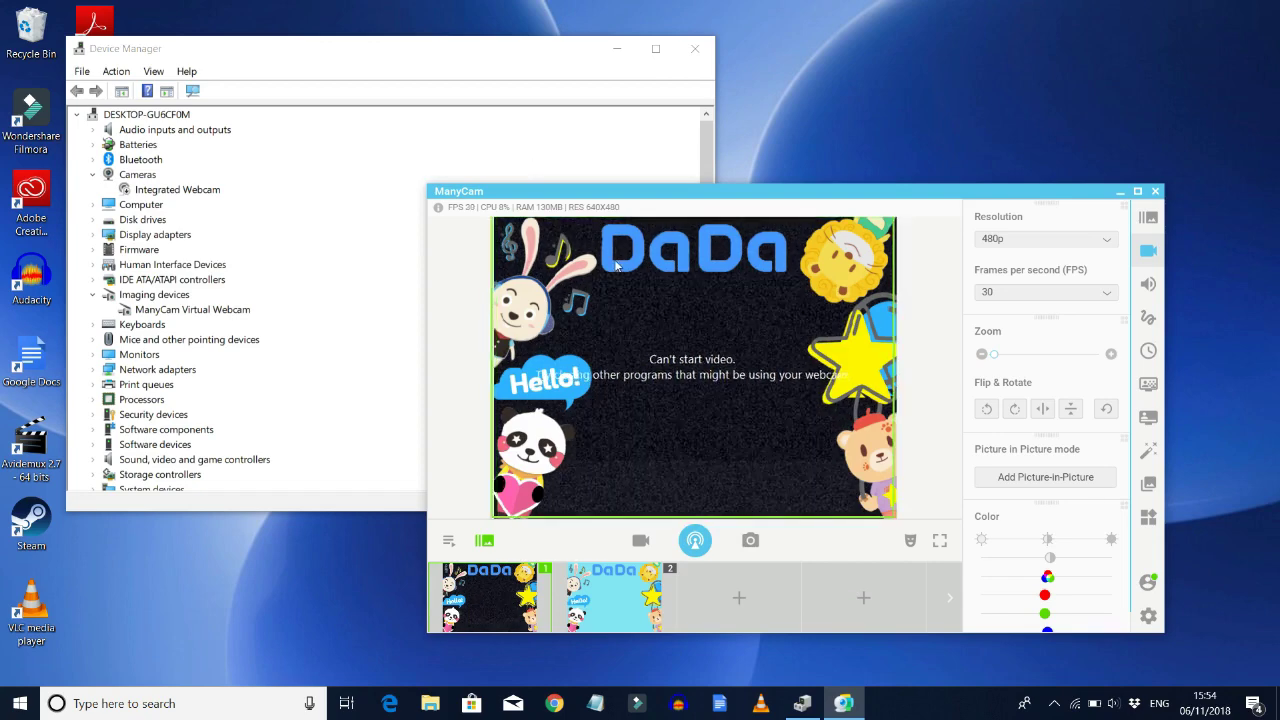
pyautogui.click(360, 80)
pyautogui.click(200, 189)
pyautogui.rightClick(198, 194)
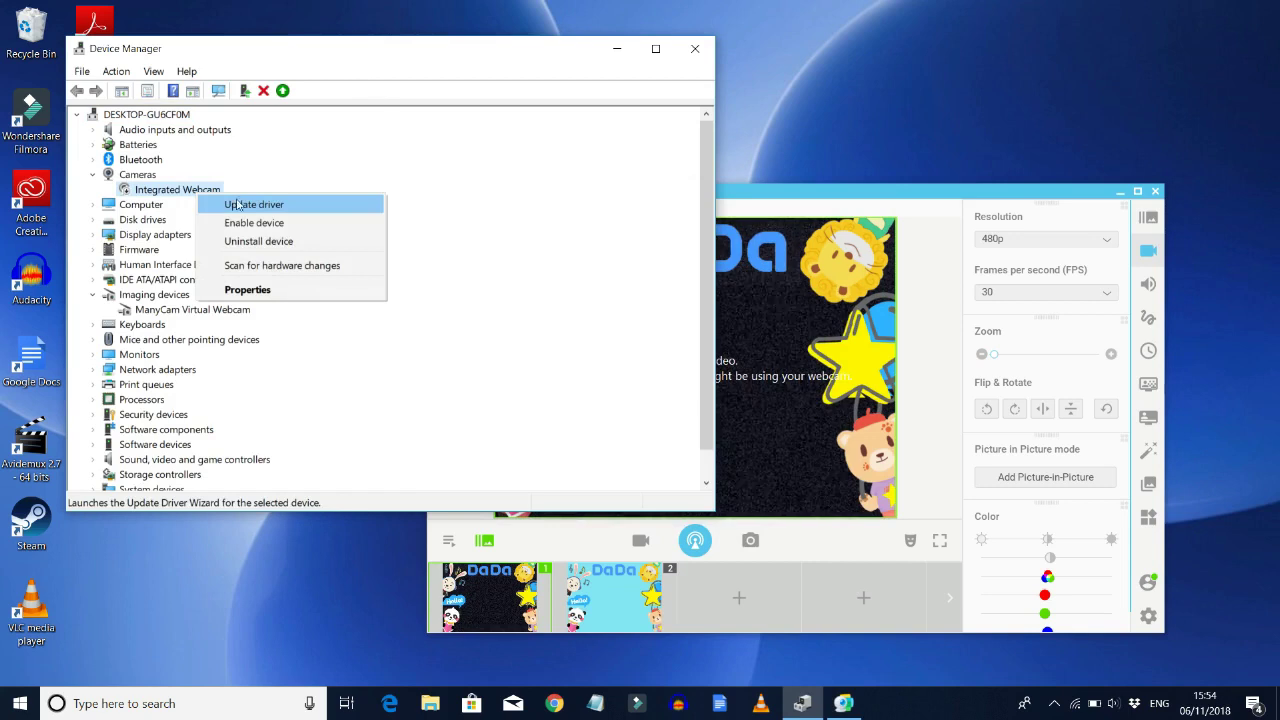
pyautogui.click(256, 222)
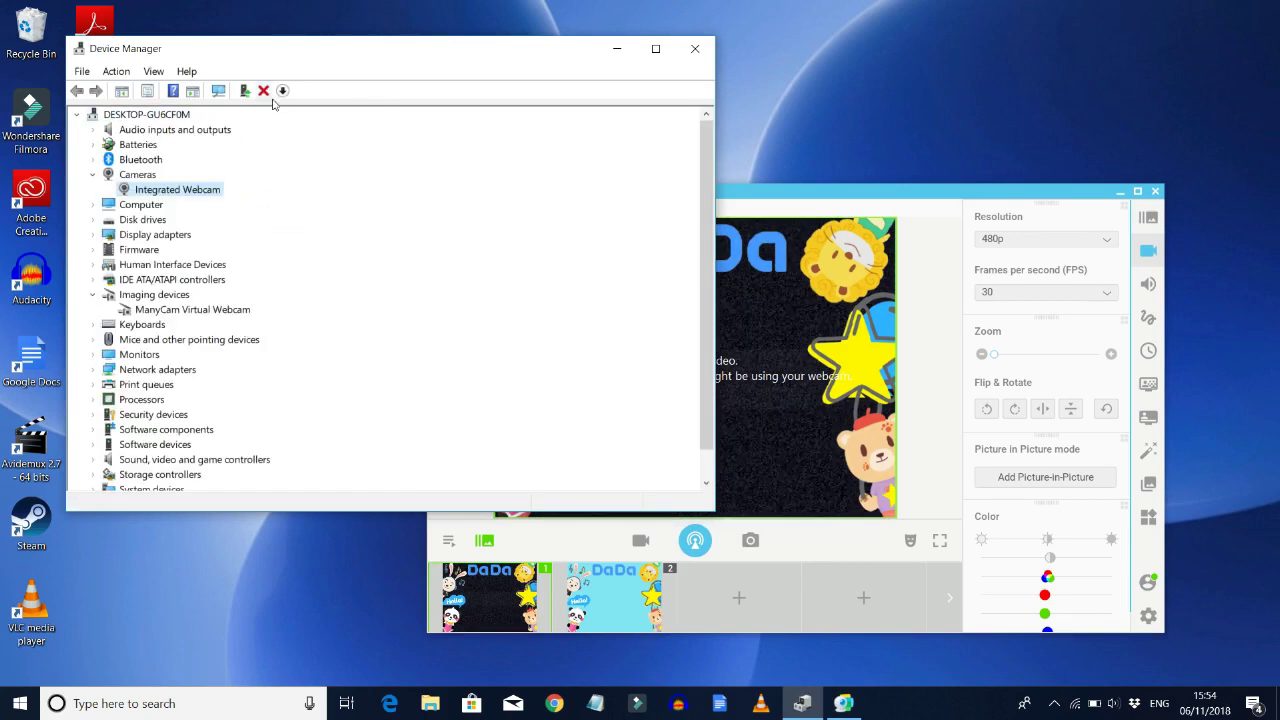
# Choose Integrated Webcam as ManyCam's source, restoring the live DaDa-framed feed.
pyautogui.click(556, 703)
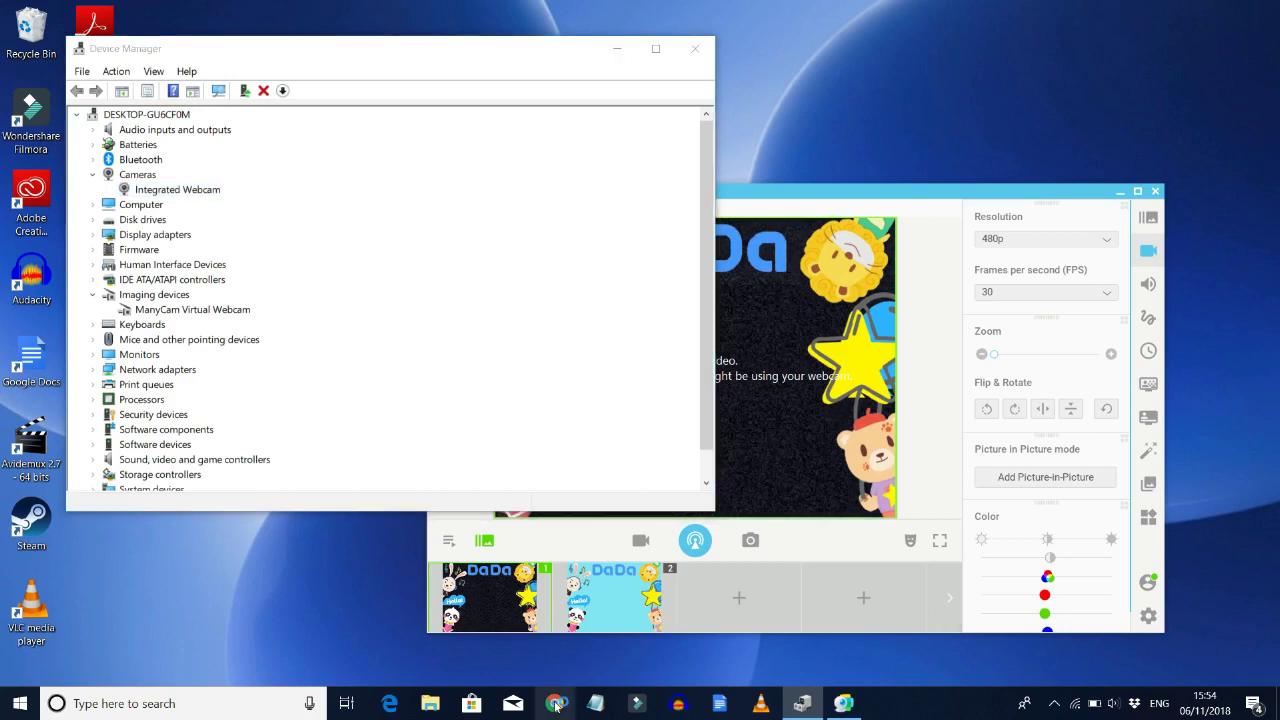
pyautogui.click(845, 703)
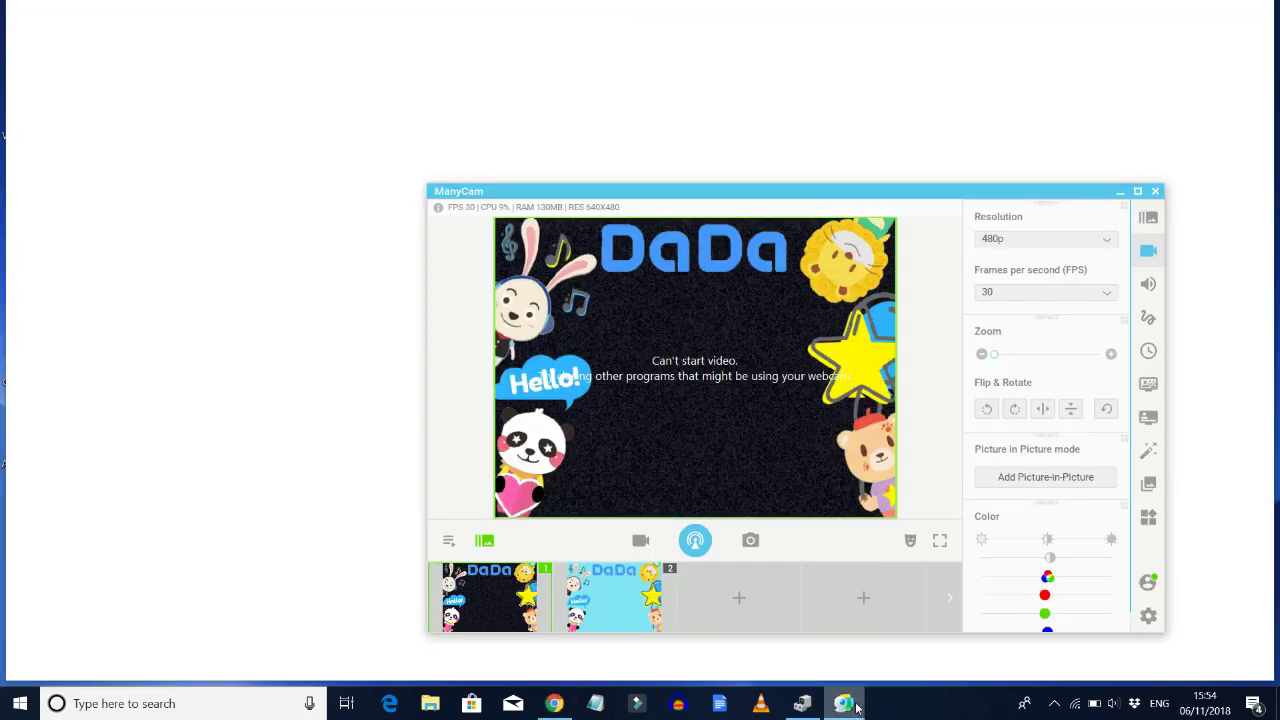
pyautogui.rightClick(720, 310)
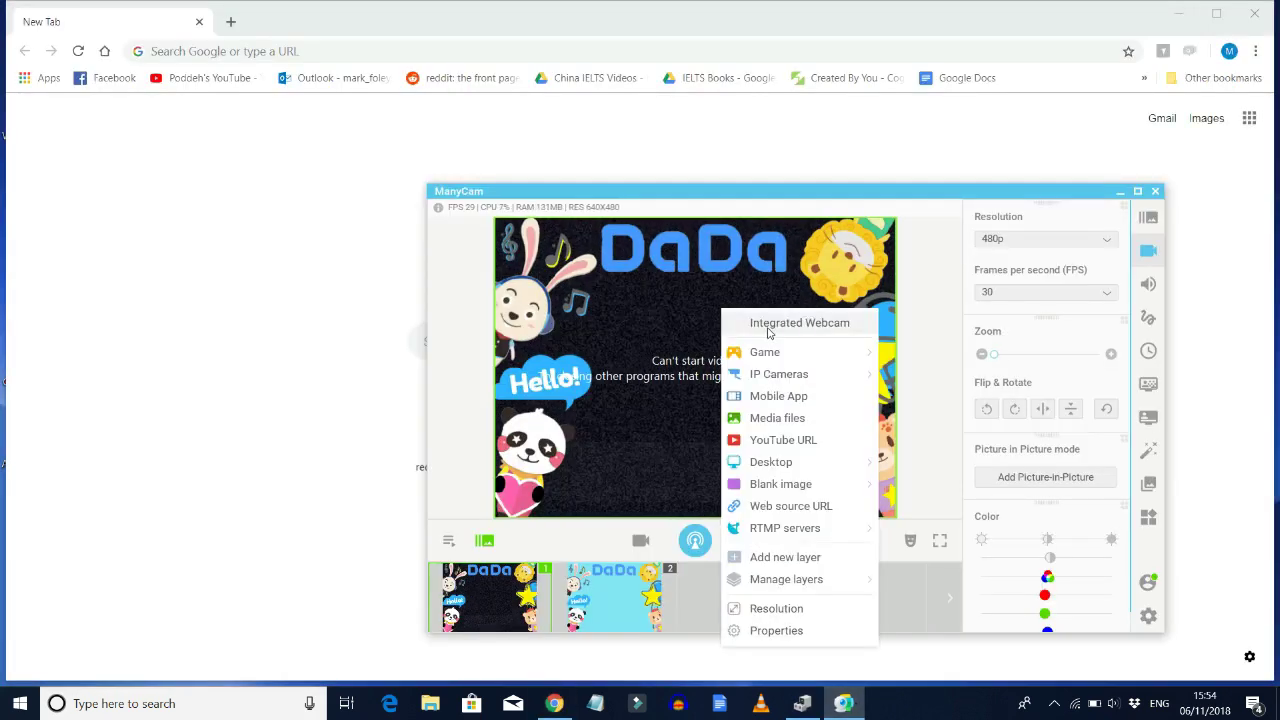
pyautogui.click(768, 330)
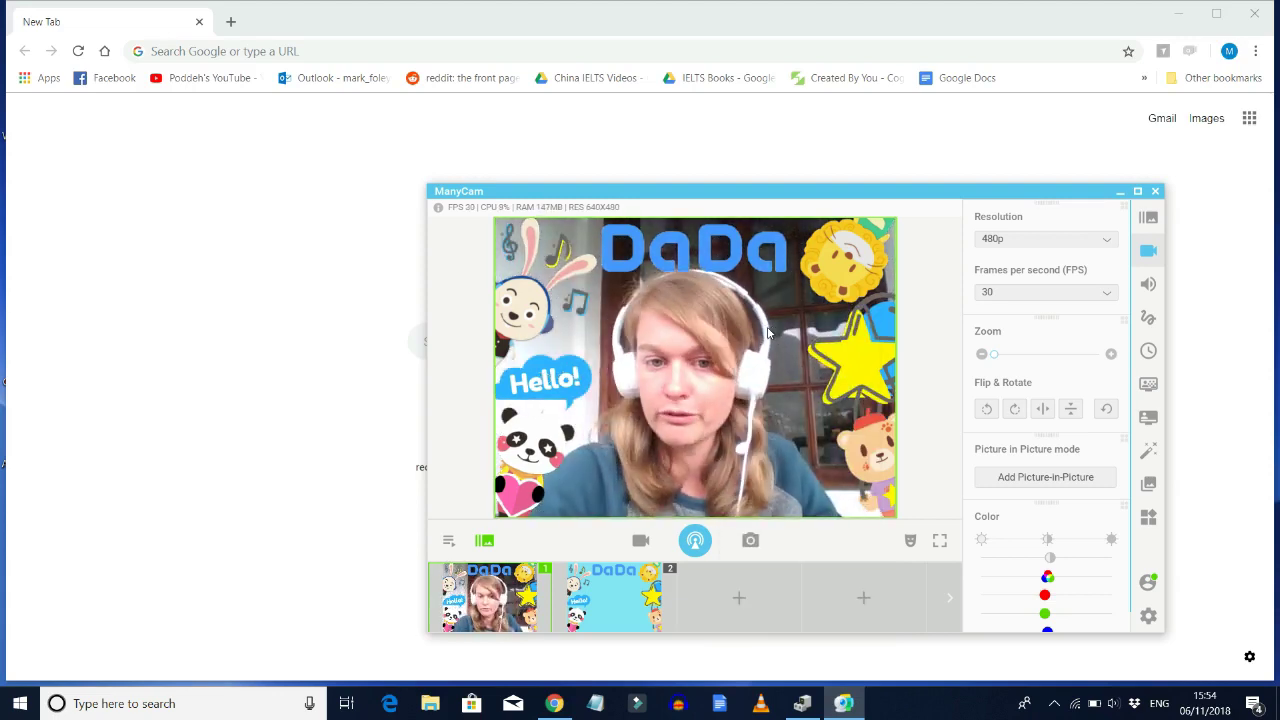
# Load the DaDa teacher website by entering 'dada' in Chrome's address bar.
pyautogui.click(309, 52)
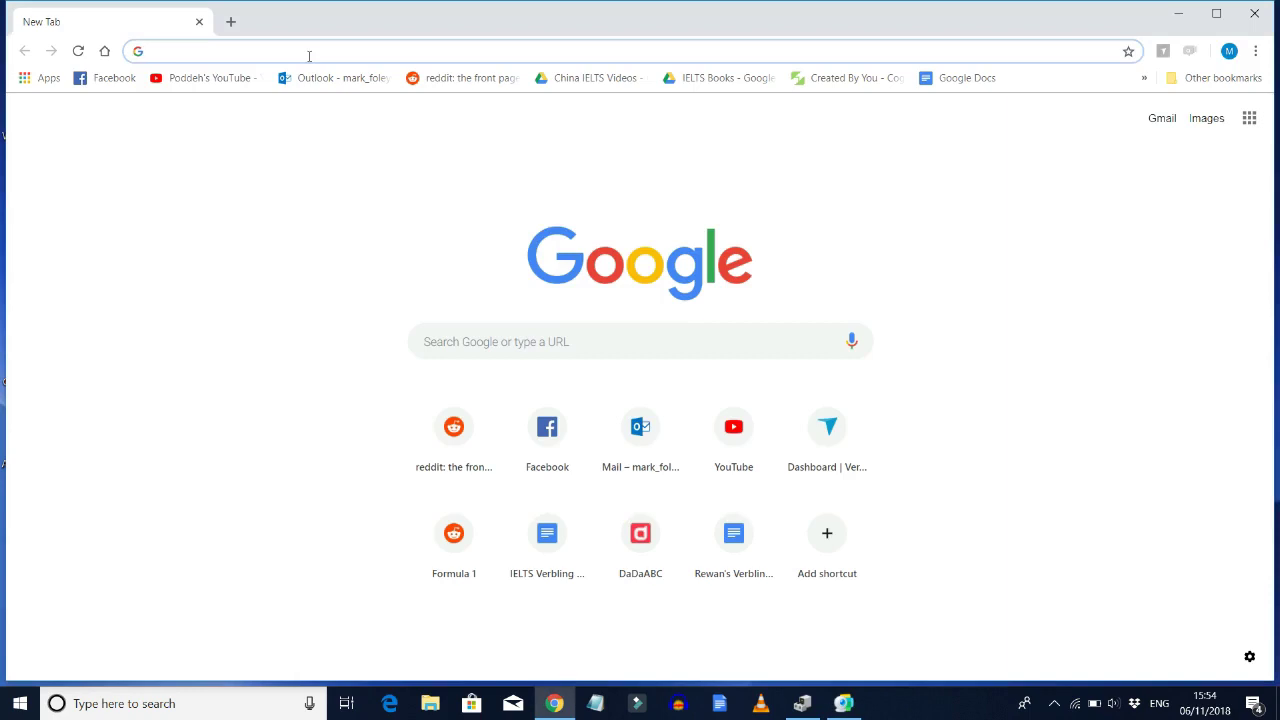
pyautogui.write('dada')
pyautogui.press('Return')
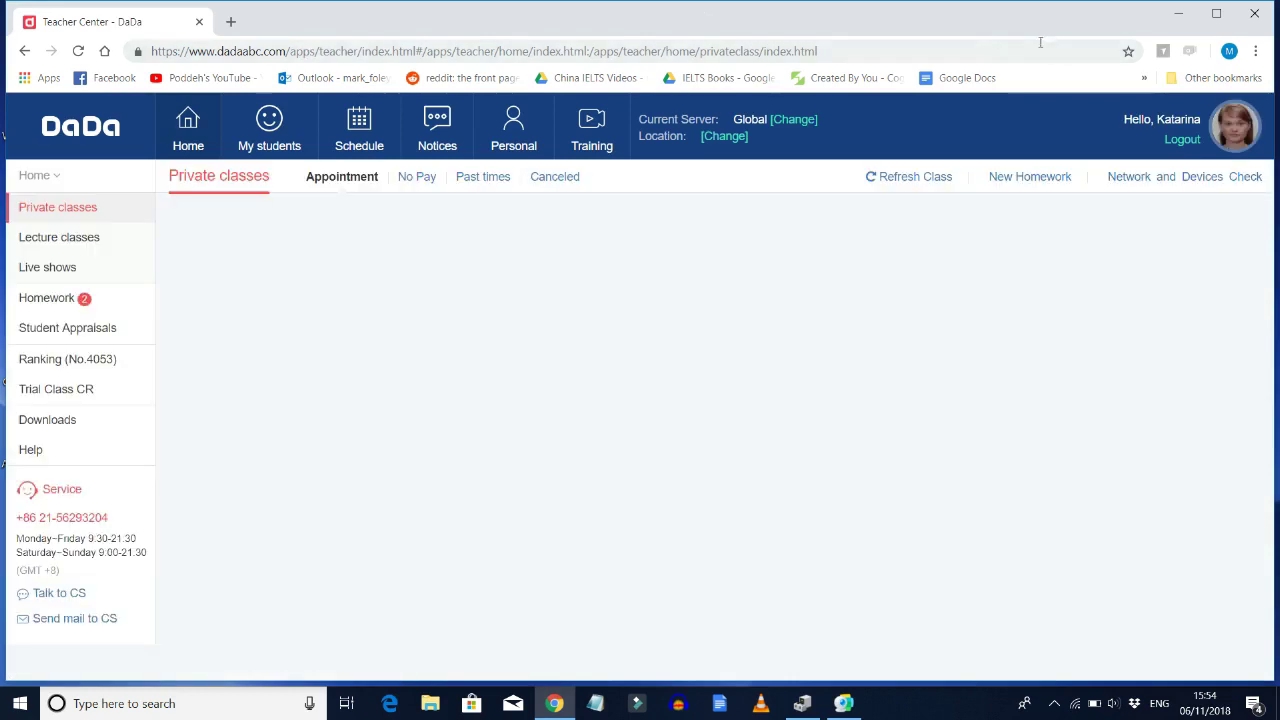
# Run the Network and Devices Check to 100% and continue to the ManyCam webcam preview.
pyautogui.click(1157, 186)
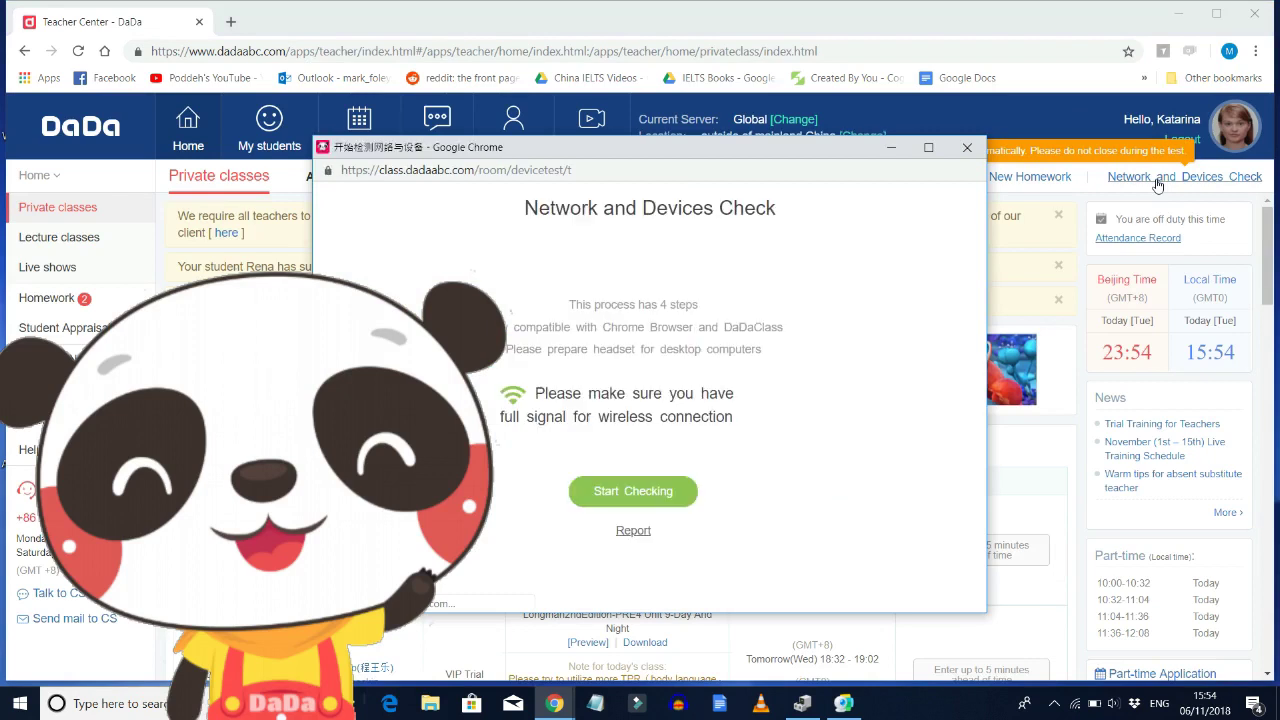
pyautogui.click(664, 496)
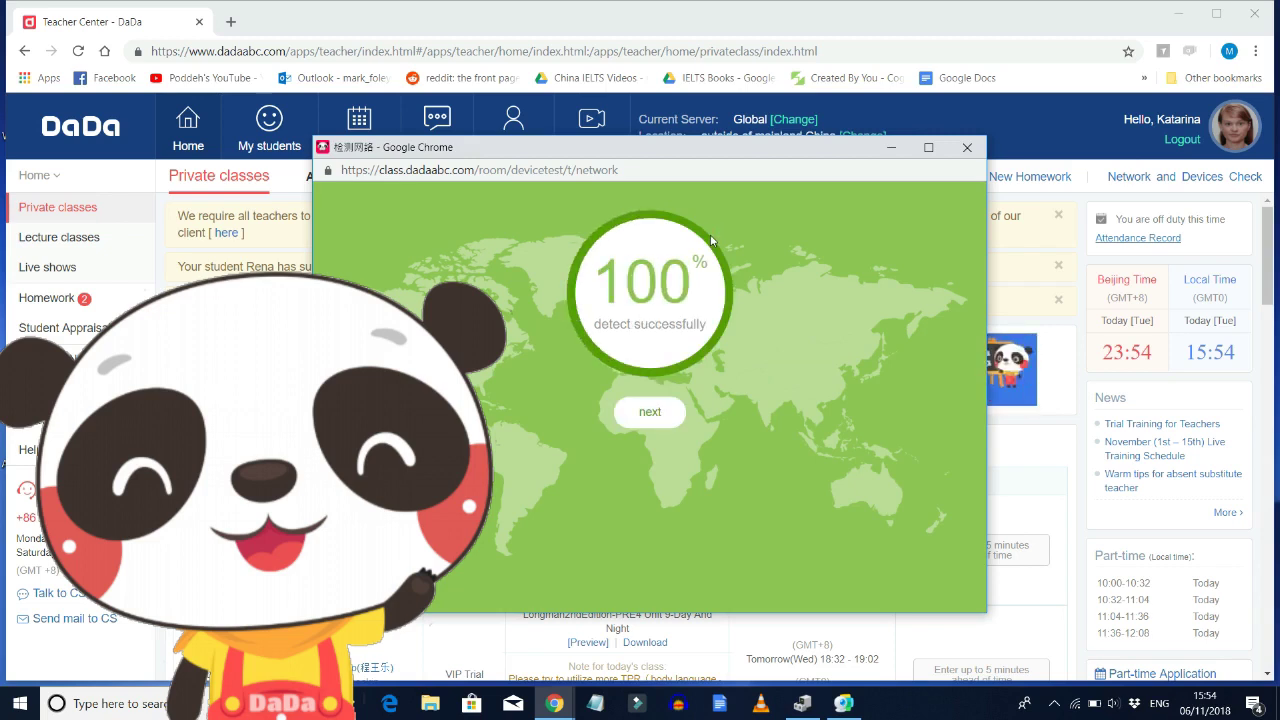
pyautogui.click(624, 419)
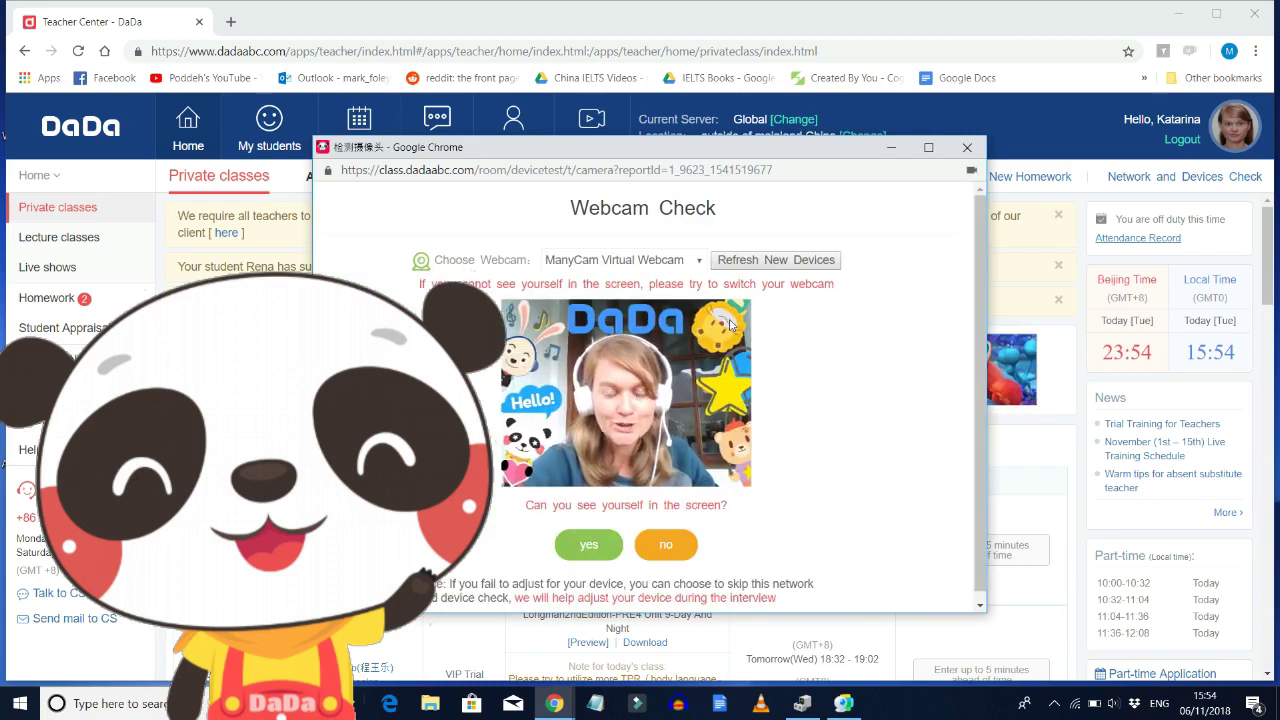
# Open the Choose Webcam list to see which webcams are available.
pyautogui.click(666, 263)
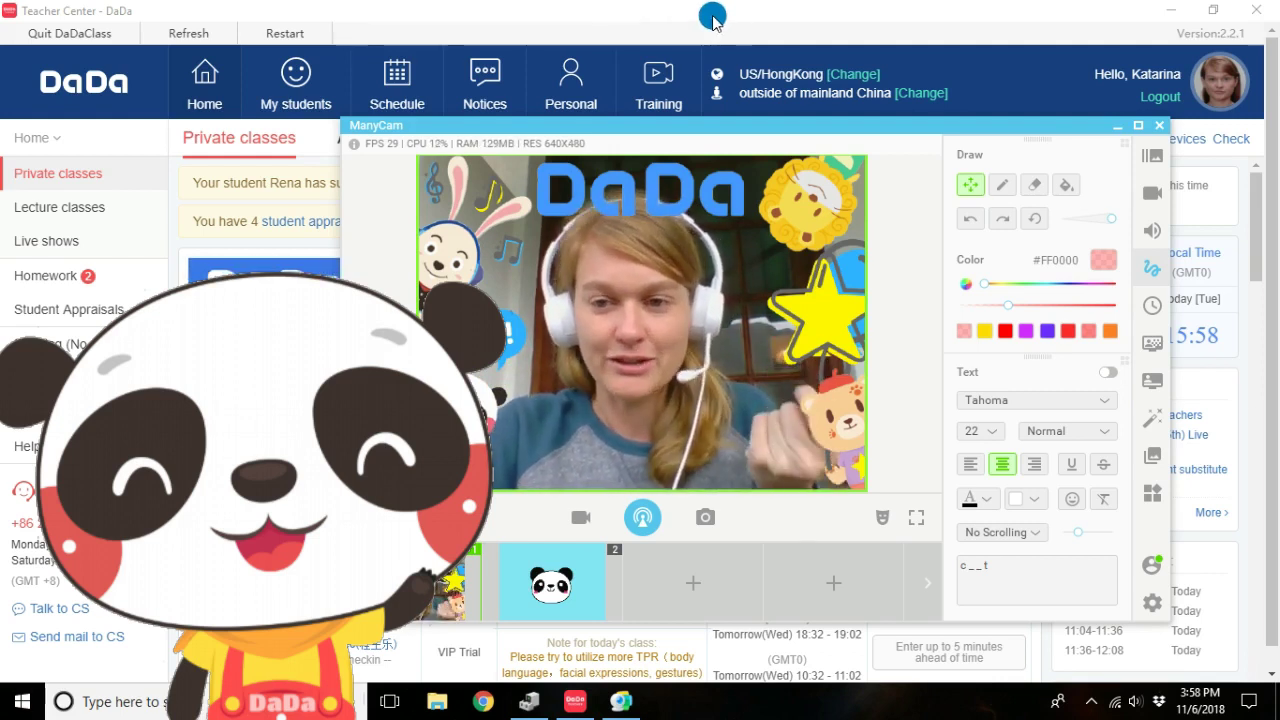
# Run DaDaClass's Network and Devices Check to 100% and continue to the Webcam Check.
pyautogui.click(713, 20)
pyautogui.click(1108, 136)
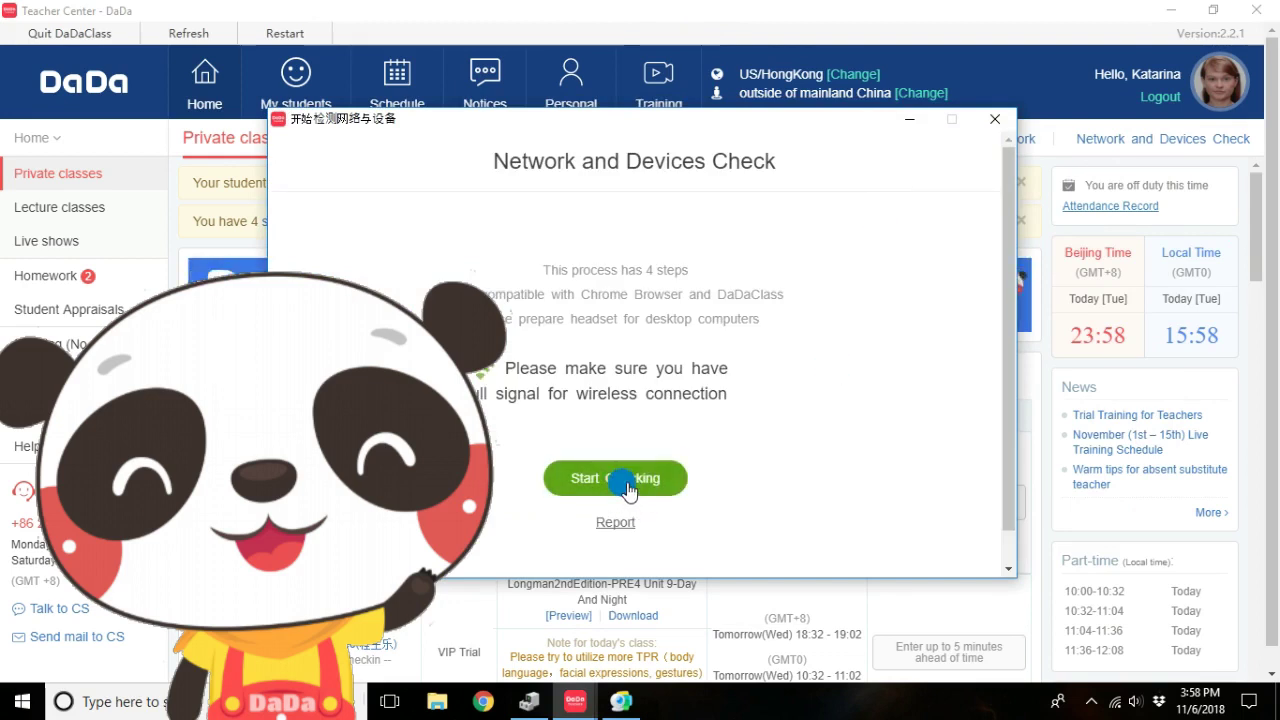
pyautogui.click(627, 485)
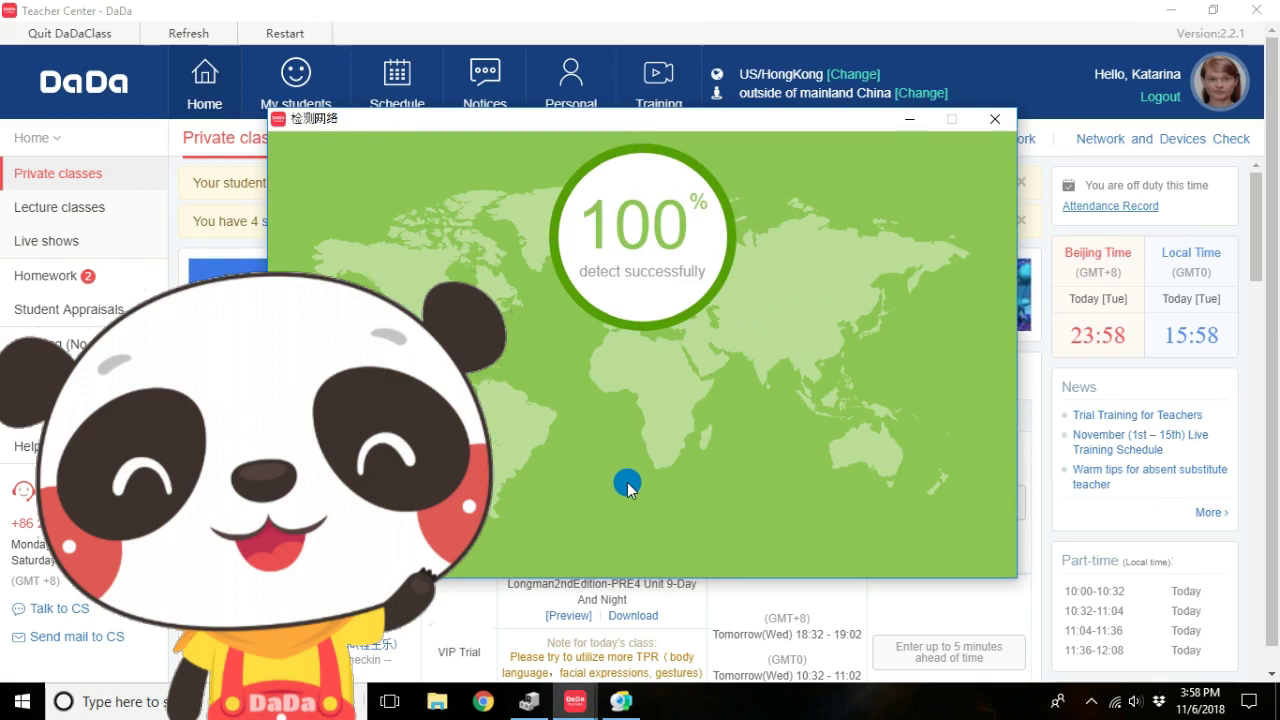
pyautogui.click(620, 370)
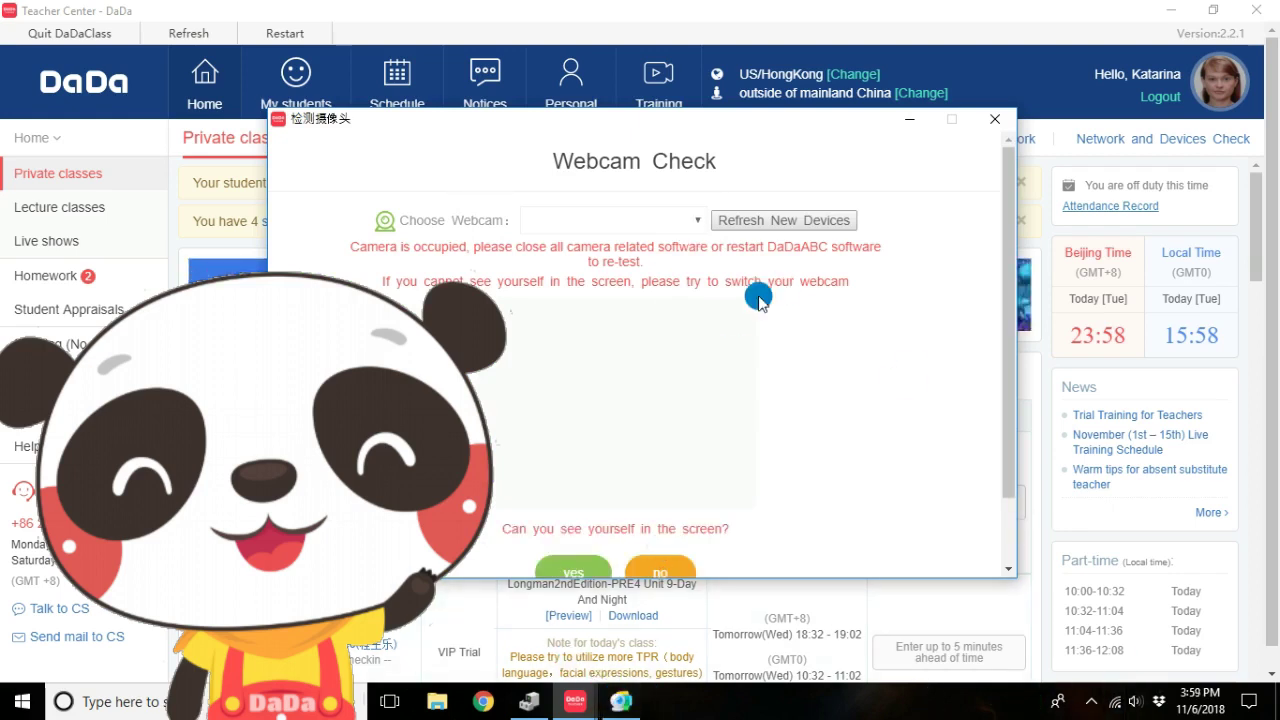
# Close ManyCam to free the camera, rescan, and pick ManyCam Virtual Webcam for the check.
pyautogui.click(612, 705)
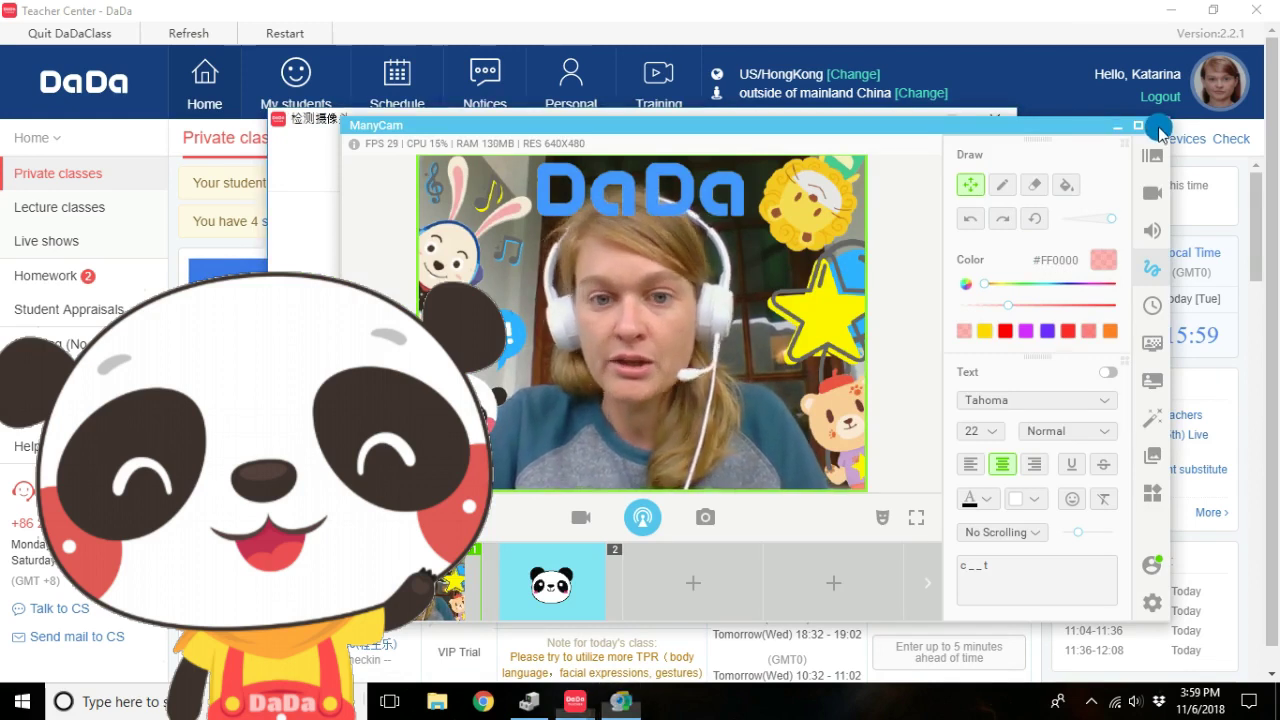
pyautogui.click(1159, 125)
pyautogui.click(796, 212)
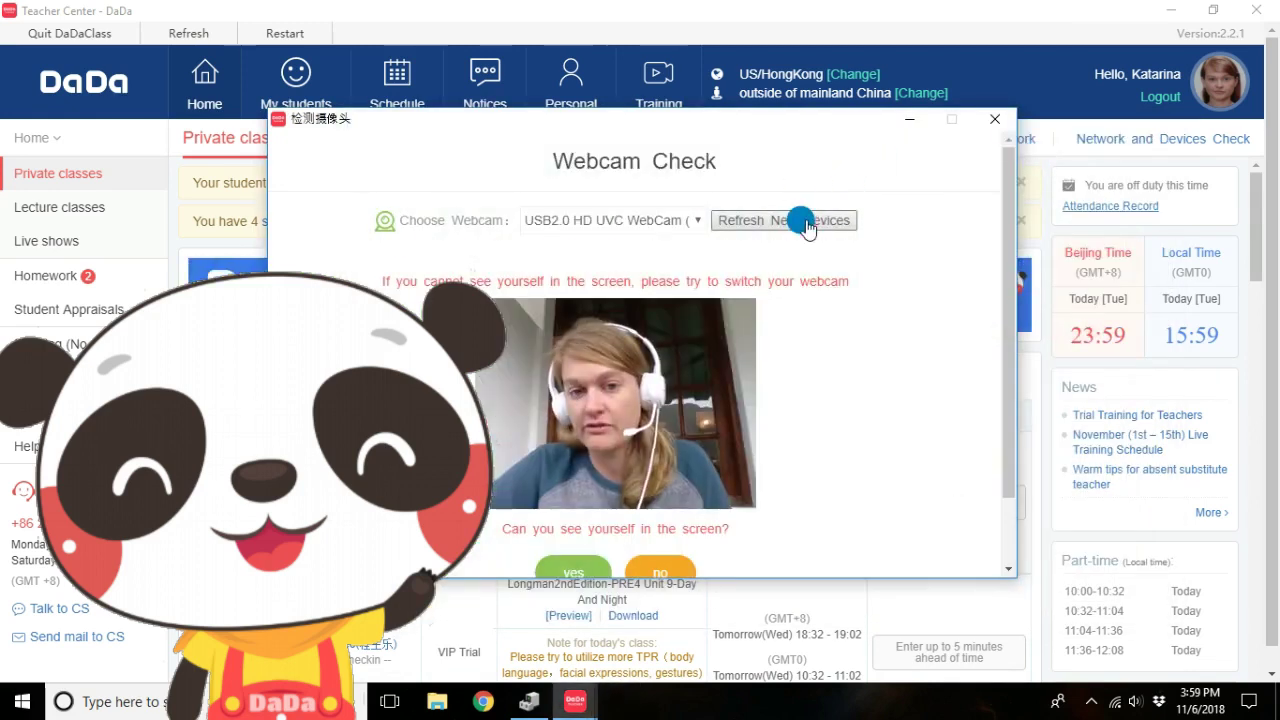
pyautogui.click(665, 220)
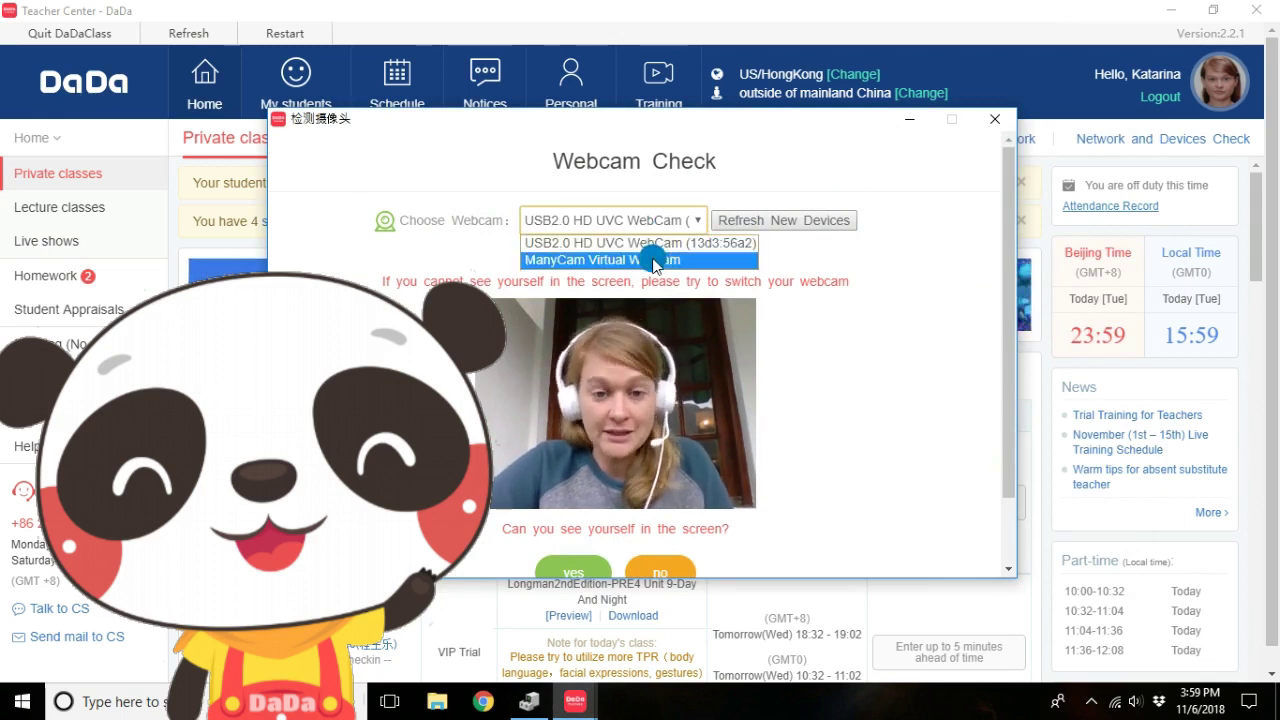
pyautogui.click(655, 261)
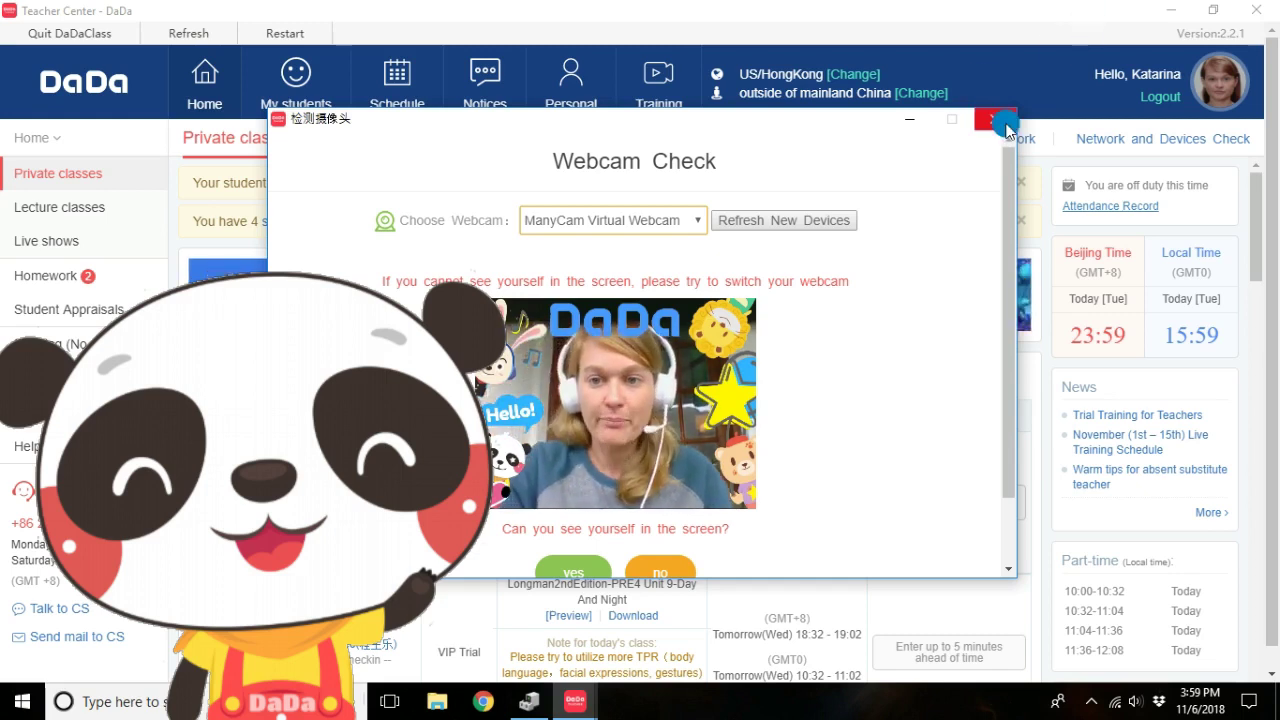
pyautogui.click(687, 220)
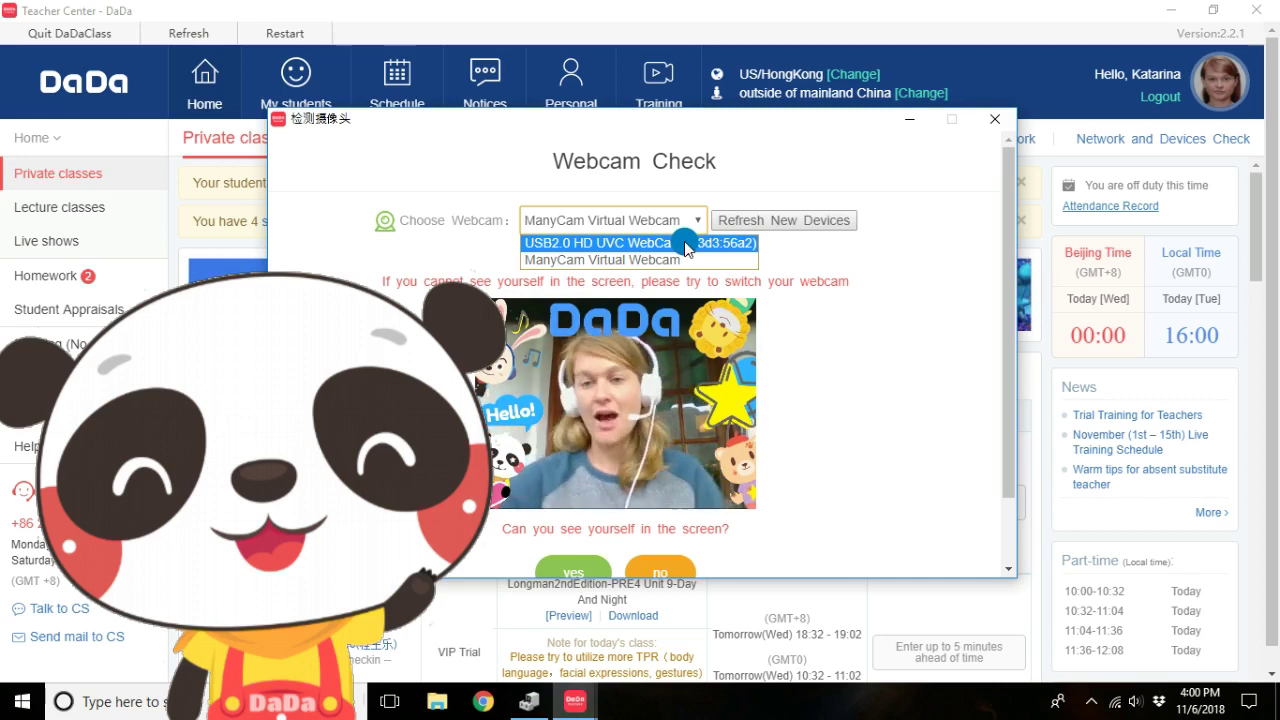
# Close the DaDaClass Webcam Check and open Device Manager from the taskbar search.
pyautogui.click(995, 119)
pyautogui.click(995, 119)
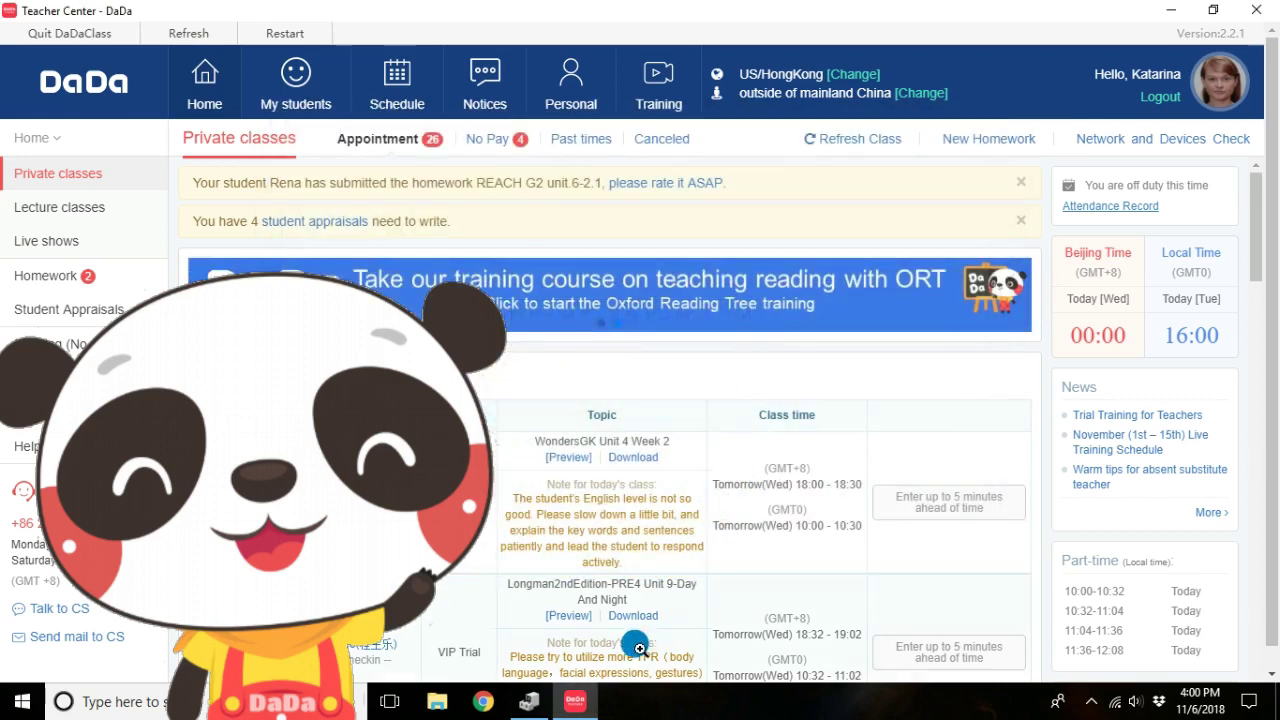
pyautogui.click(110, 701)
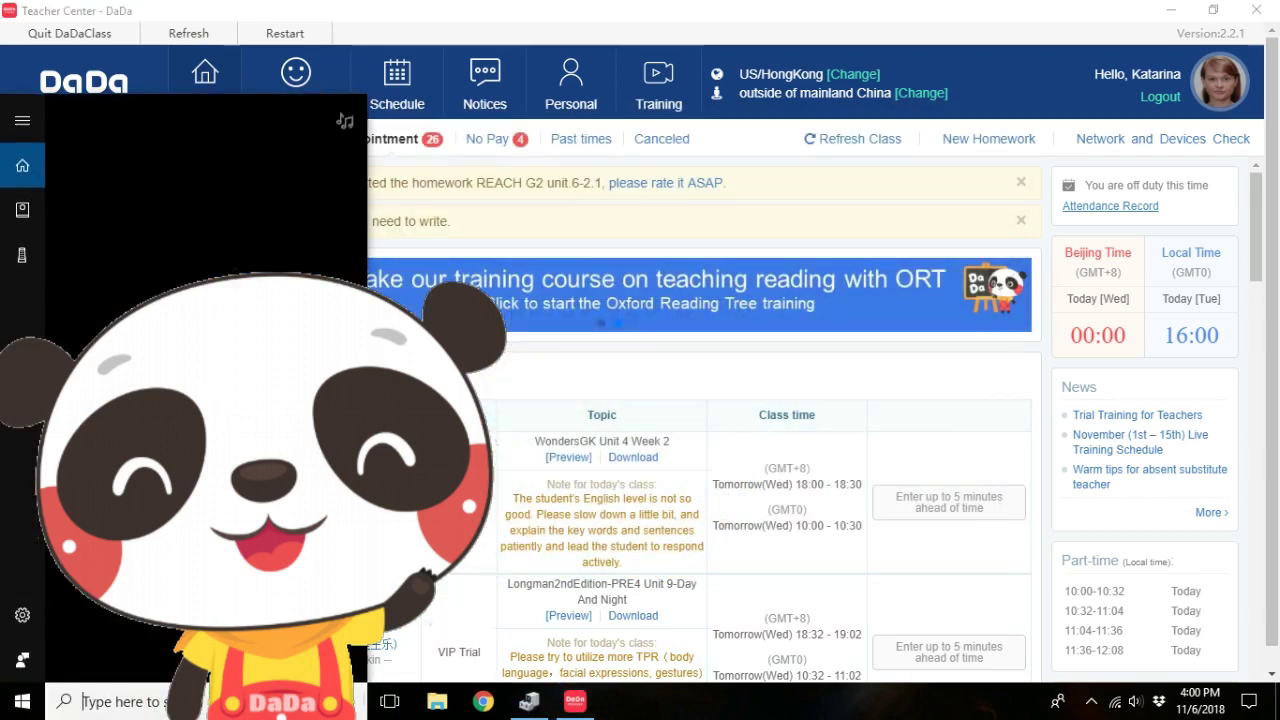
pyautogui.write('de')
pyautogui.write('vce')
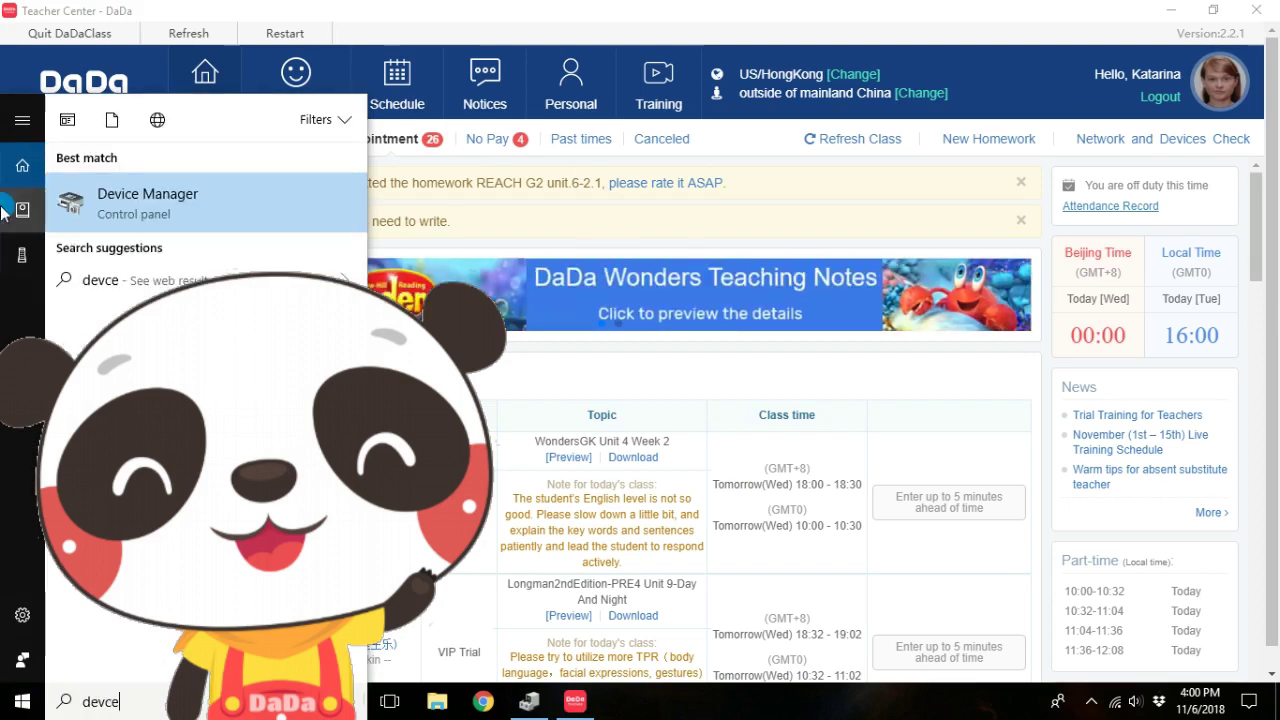
pyautogui.click(148, 200)
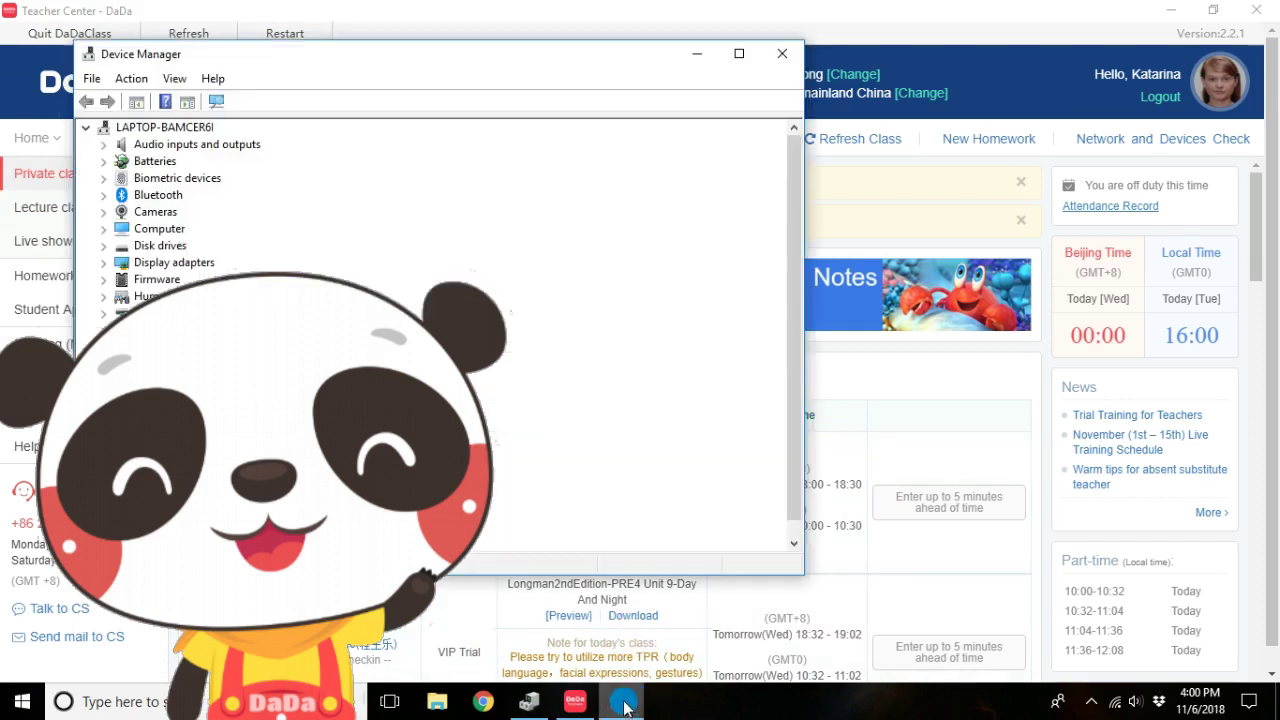
# Expand Cameras and Imaging devices, enable the USB2.0 HD UVC WebCam, and decline restarting.
pyautogui.click(122, 214)
pyautogui.click(105, 213)
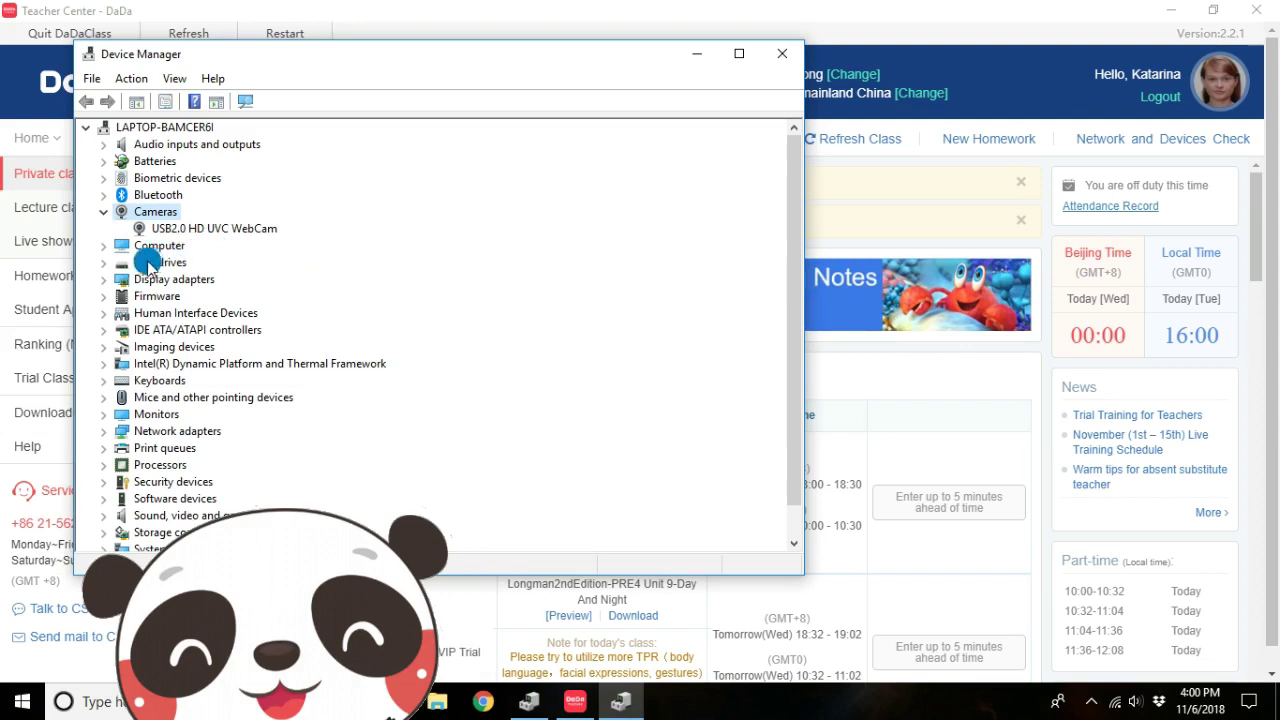
pyautogui.click(124, 348)
pyautogui.click(104, 347)
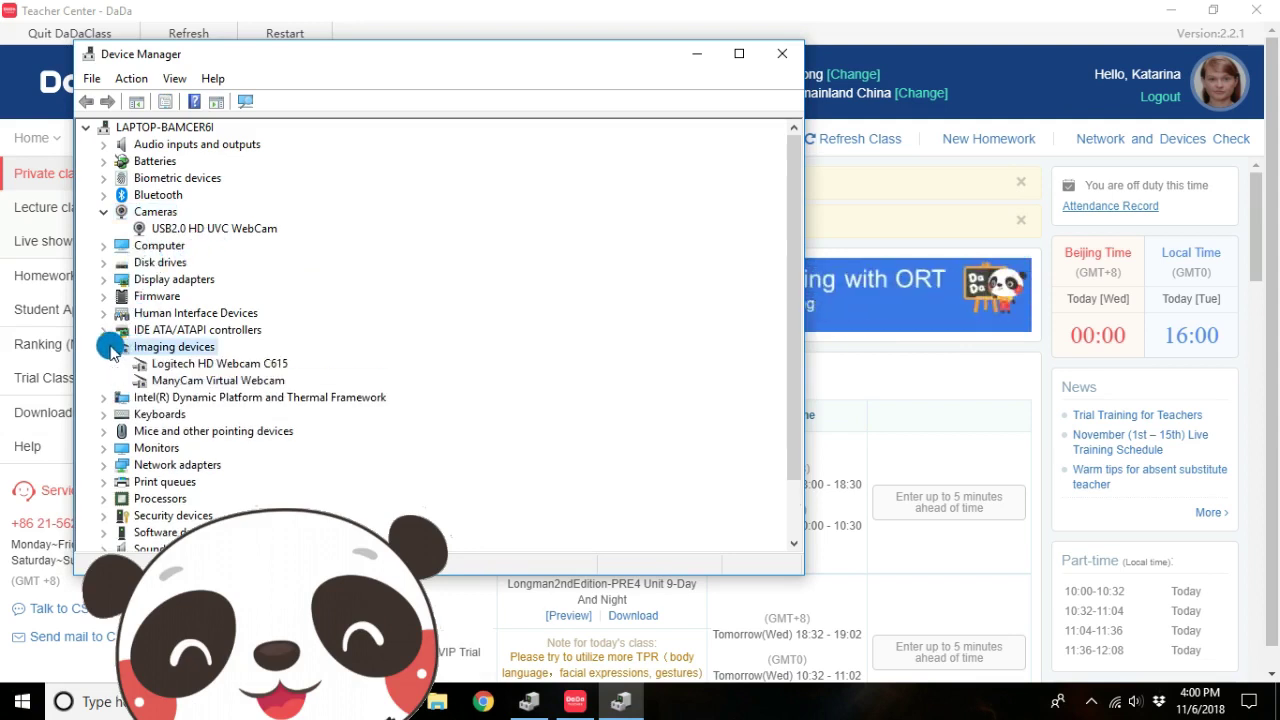
pyautogui.click(208, 365)
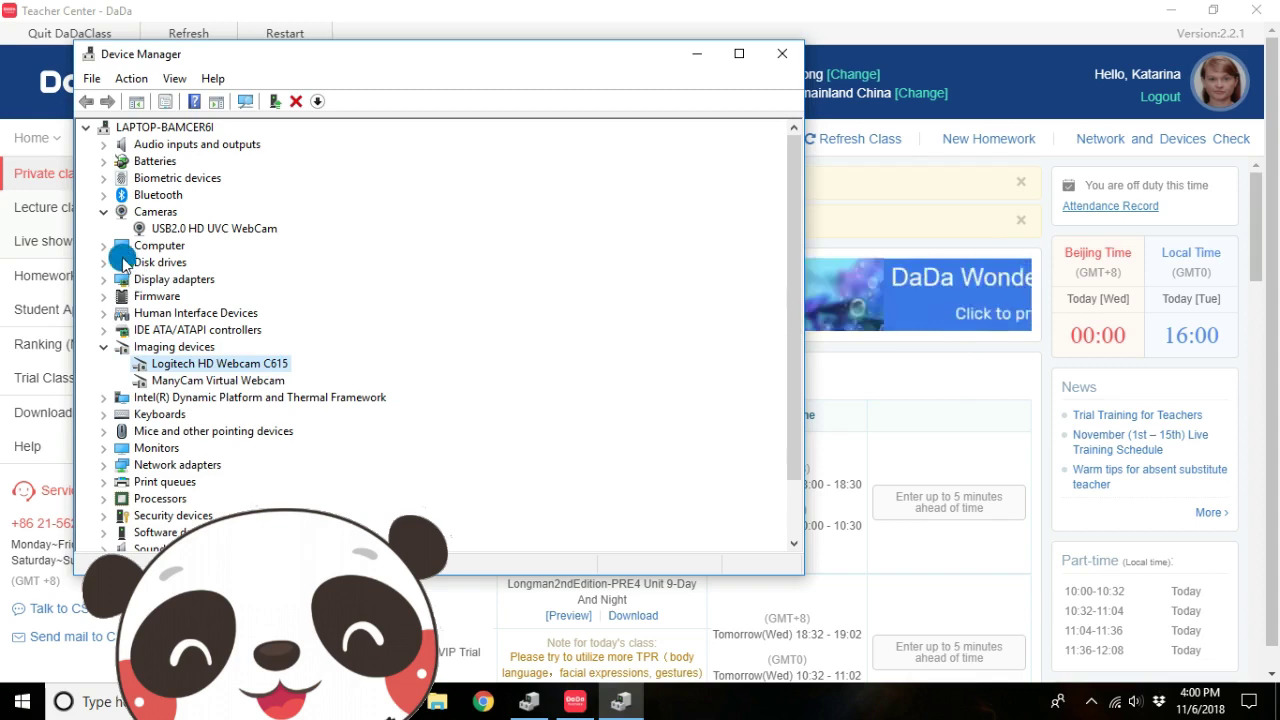
pyautogui.rightClick(186, 229)
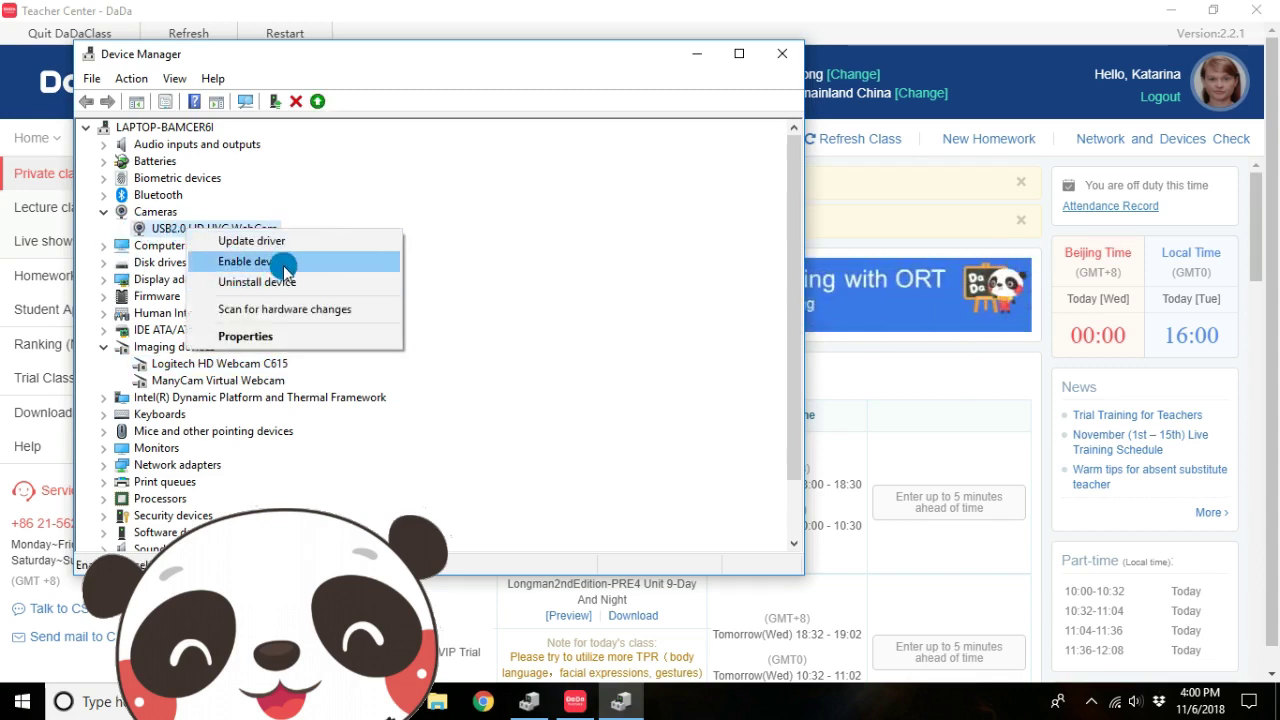
pyautogui.click(172, 234)
pyautogui.rightClick(176, 237)
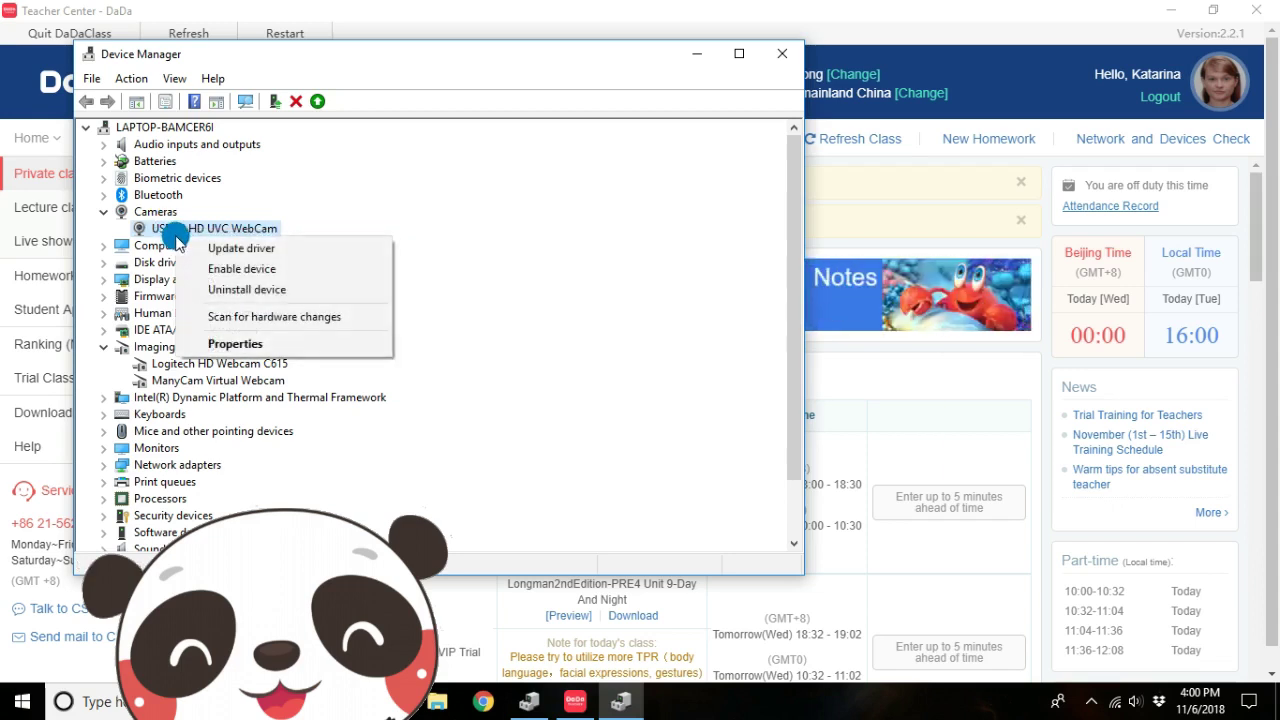
pyautogui.click(283, 280)
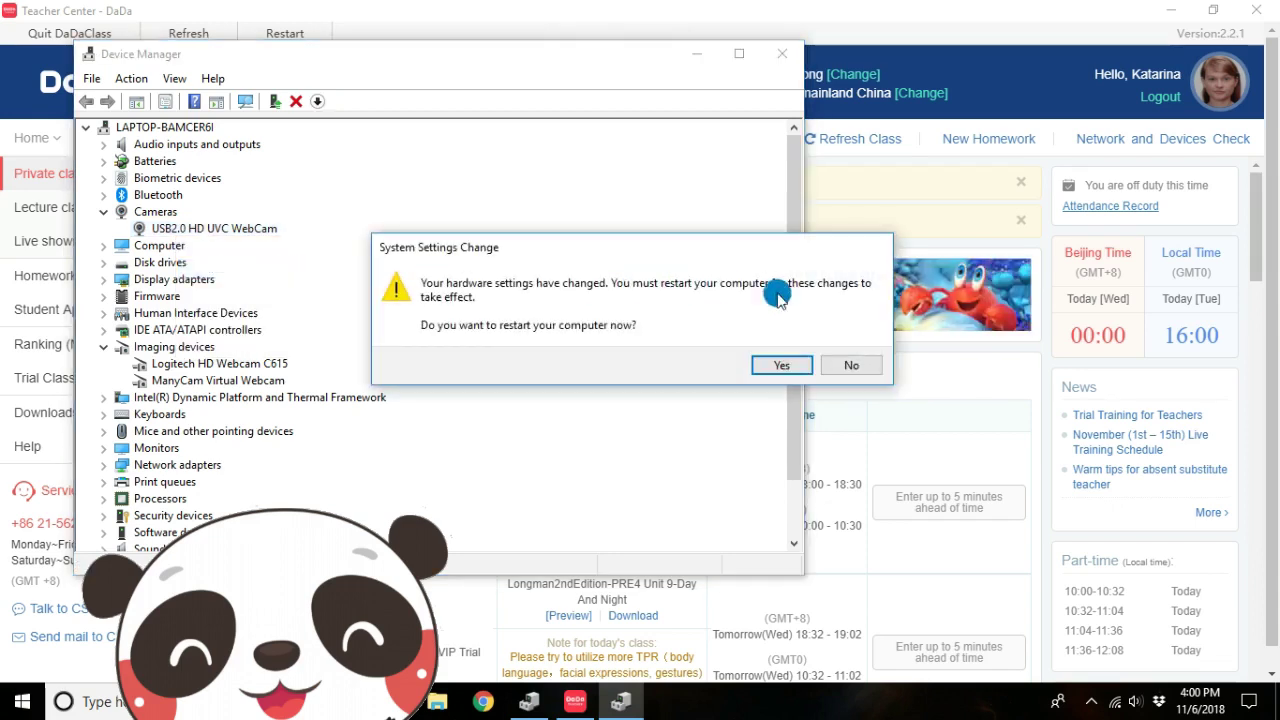
pyautogui.click(851, 364)
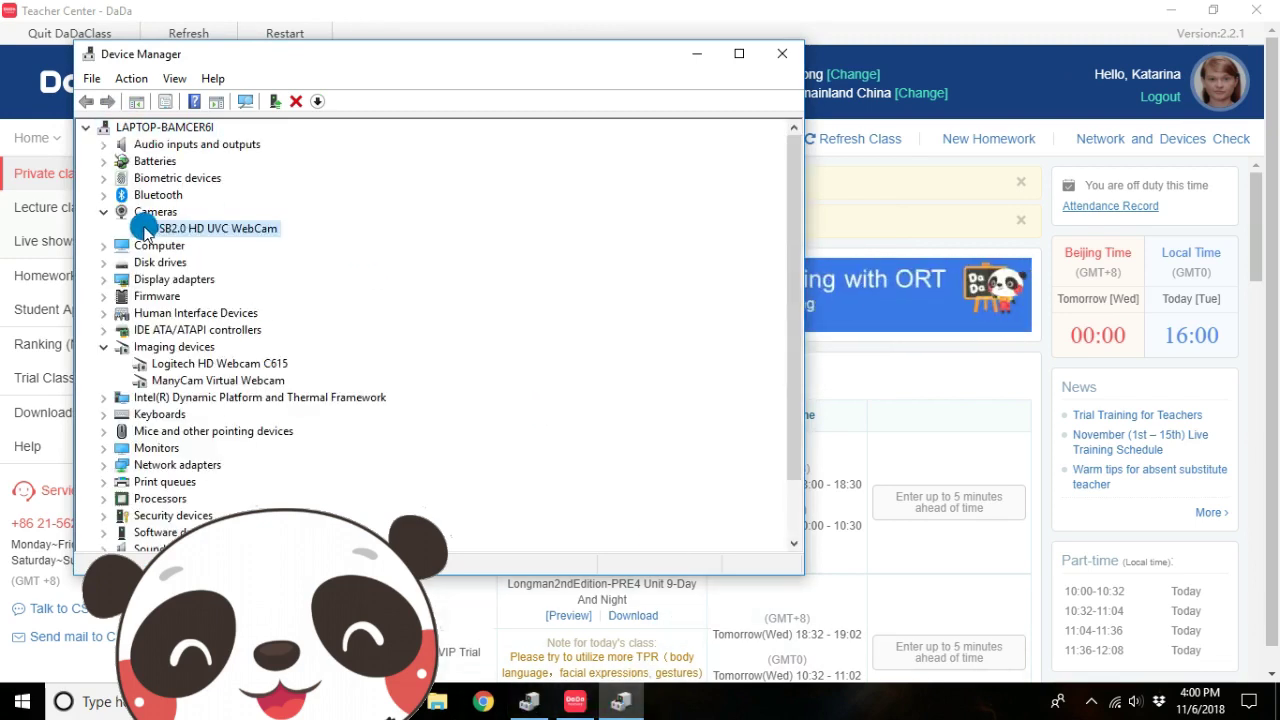
# Disable the USB2.0 HD UVC WebCam in Device Manager and confirm with Yes.
pyautogui.rightClick(143, 228)
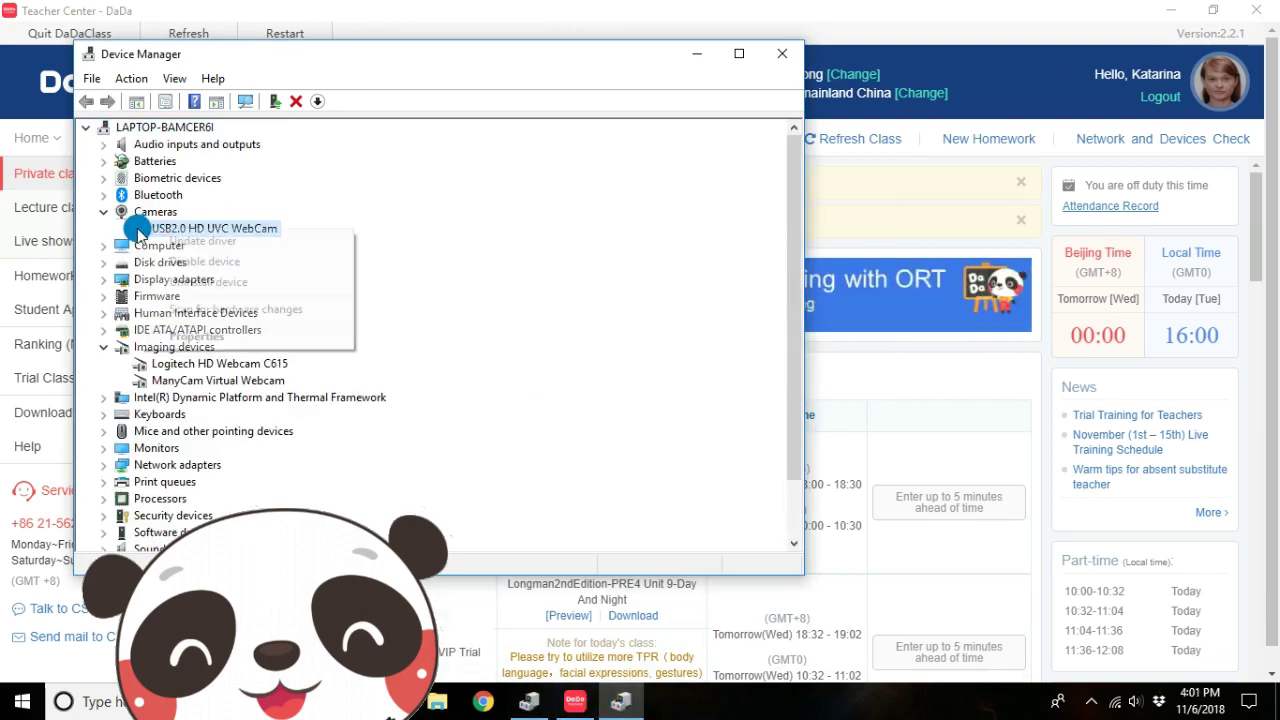
pyautogui.click(218, 262)
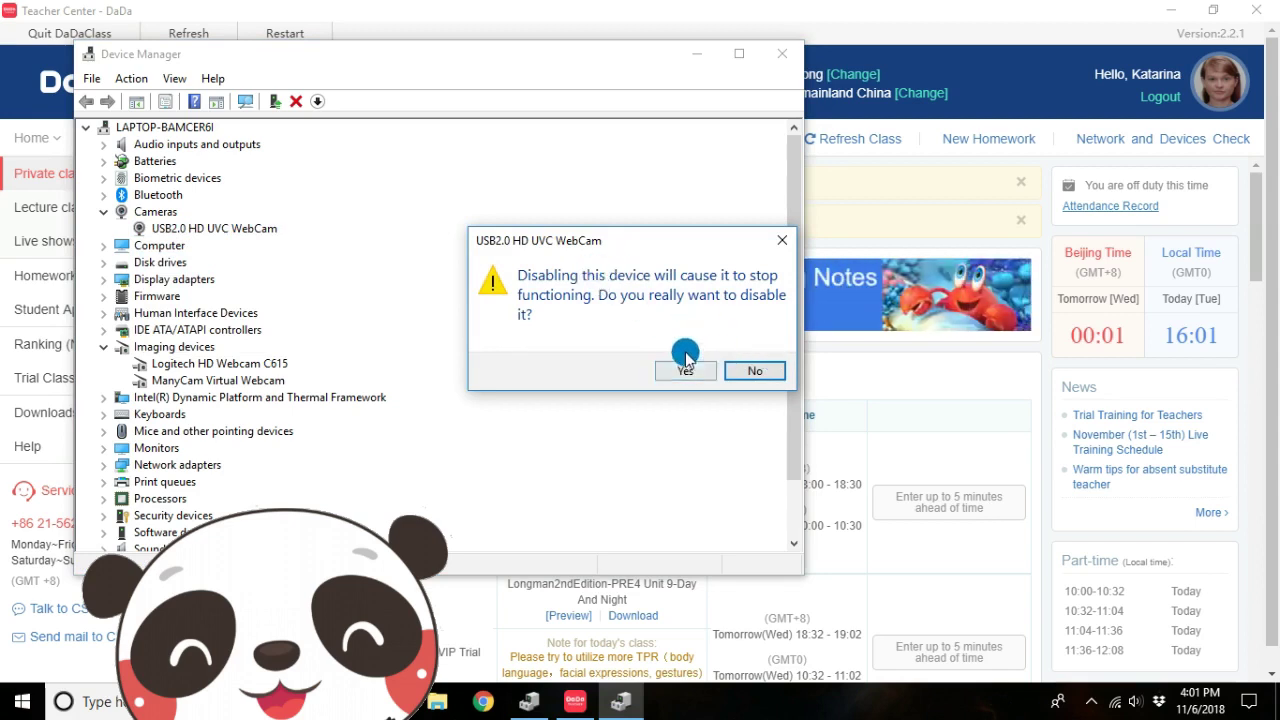
pyautogui.click(686, 371)
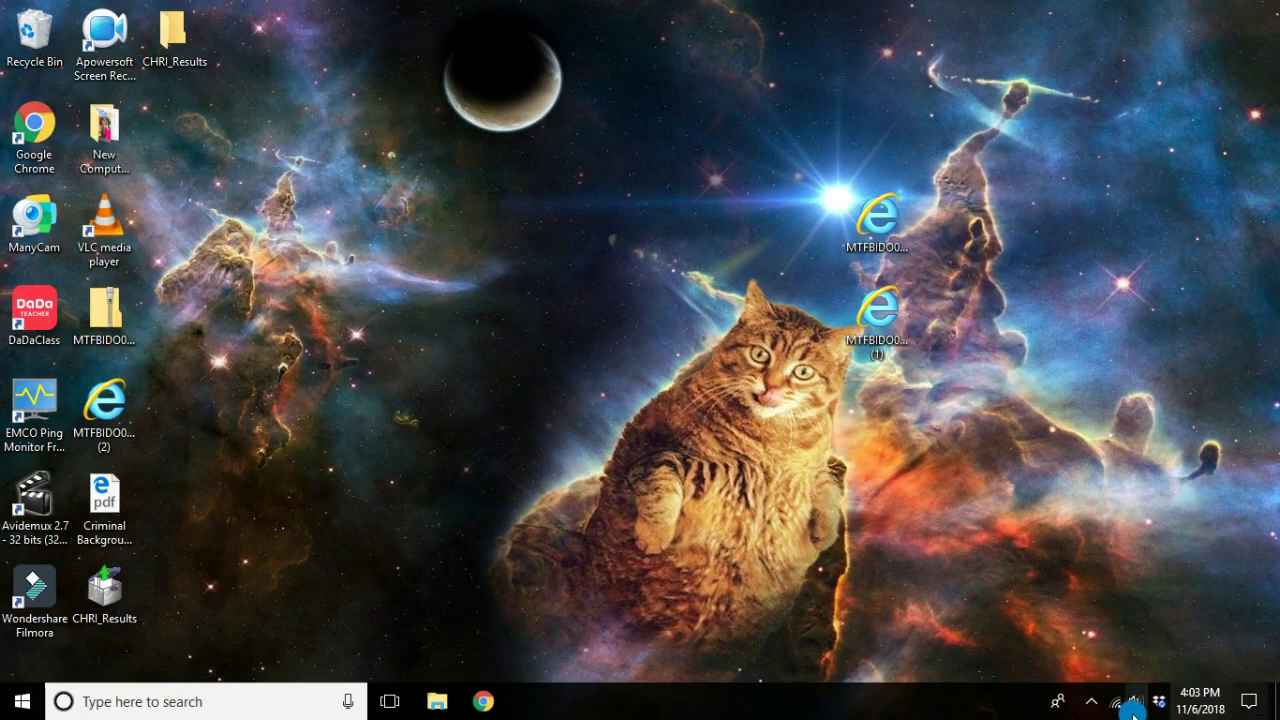
# Reopen ManyCam from the hidden tray icons and switch its source to Logitech HD Webcam C615.
pyautogui.click(1091, 701)
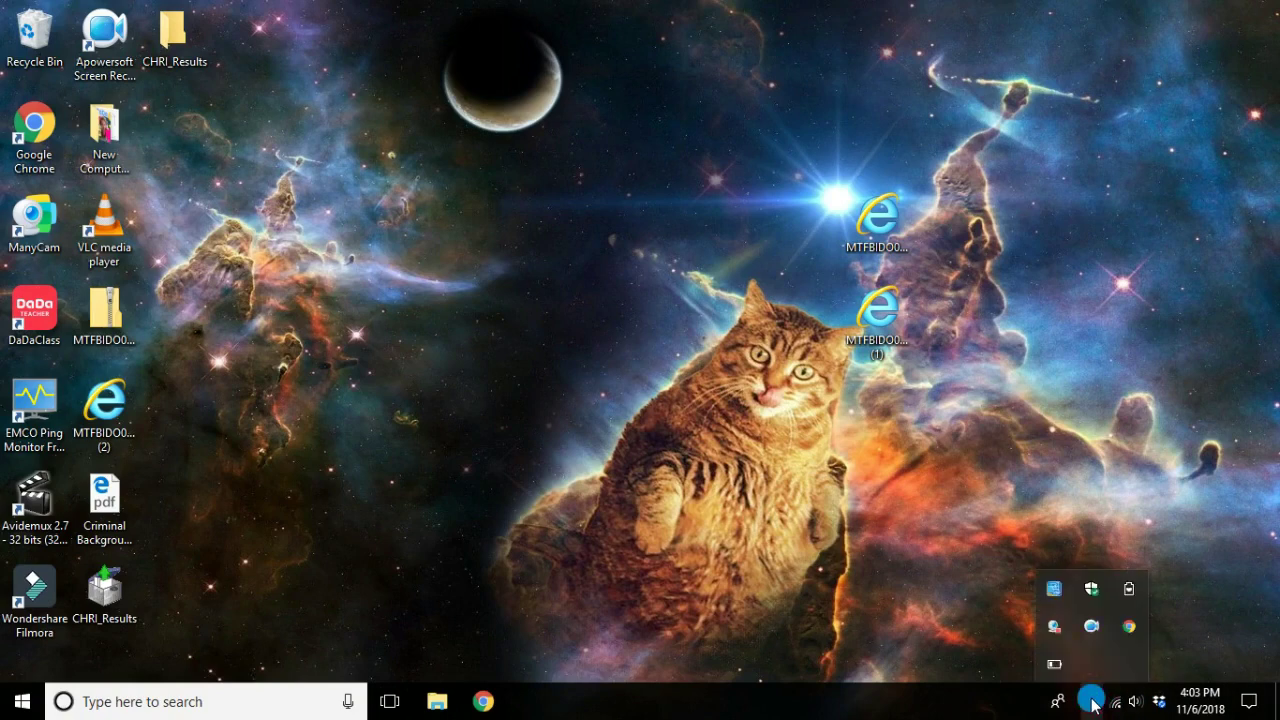
pyautogui.click(1090, 637)
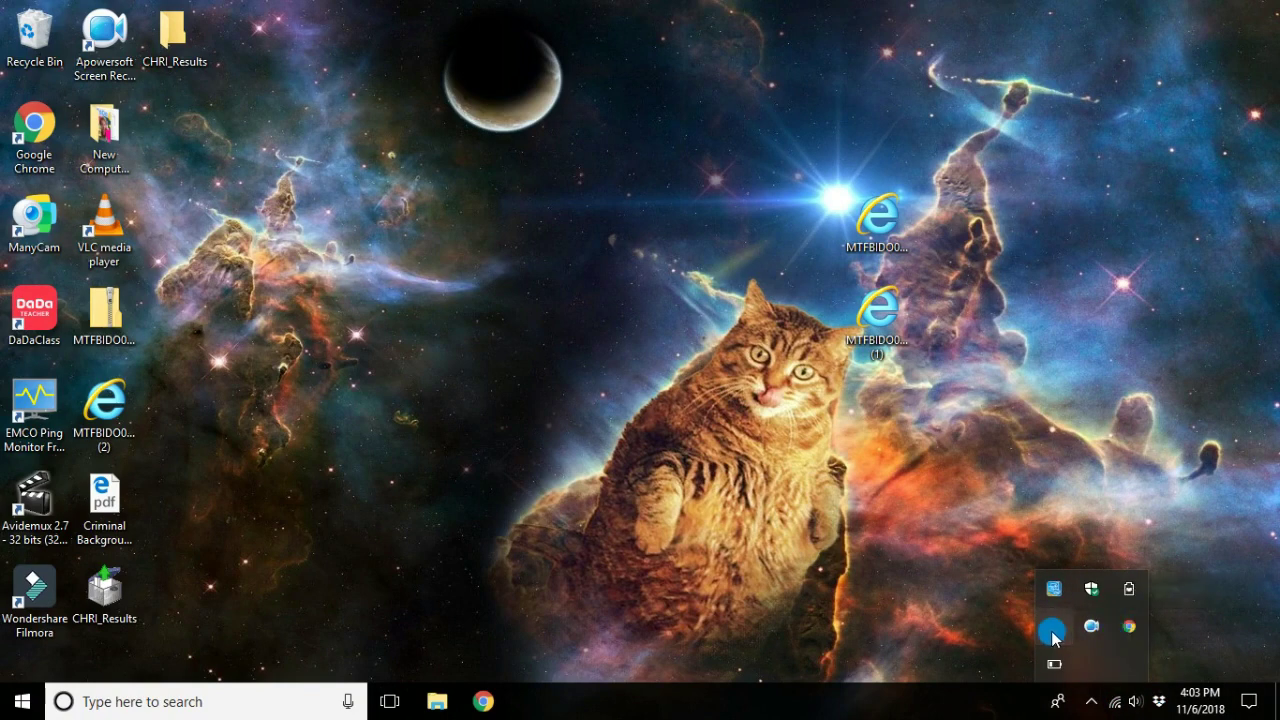
pyautogui.rightClick(667, 278)
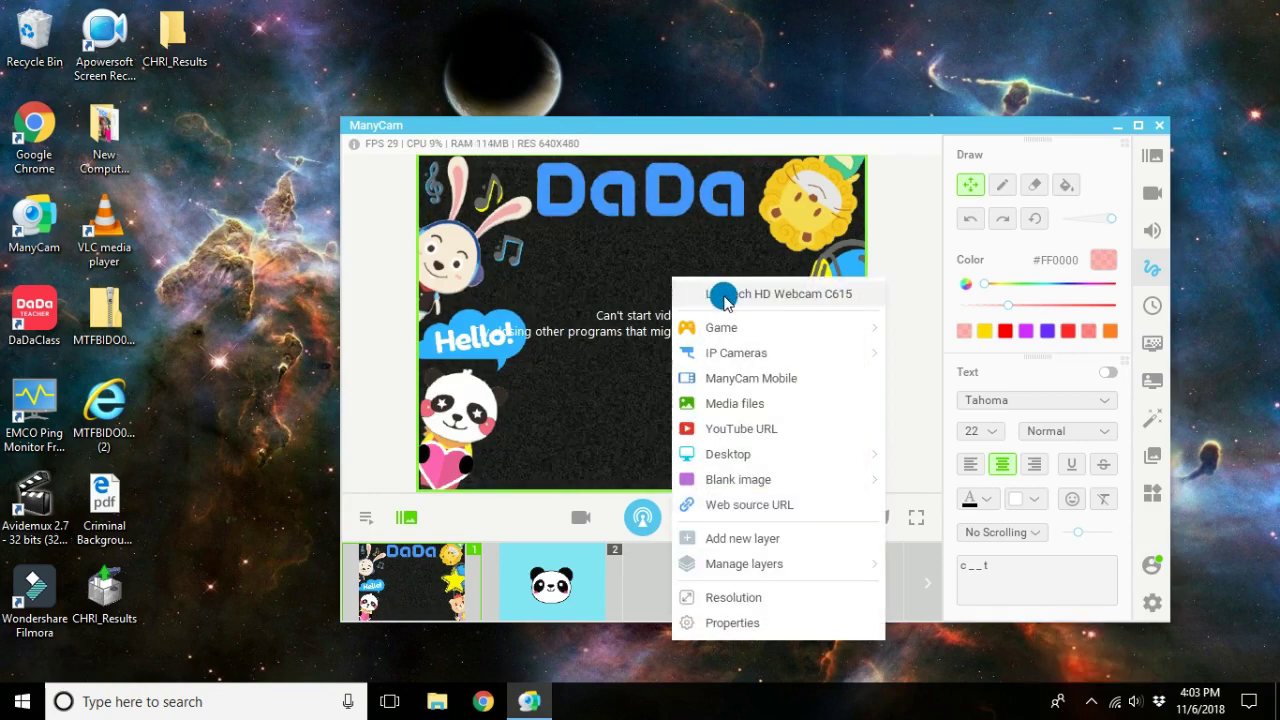
pyautogui.click(724, 295)
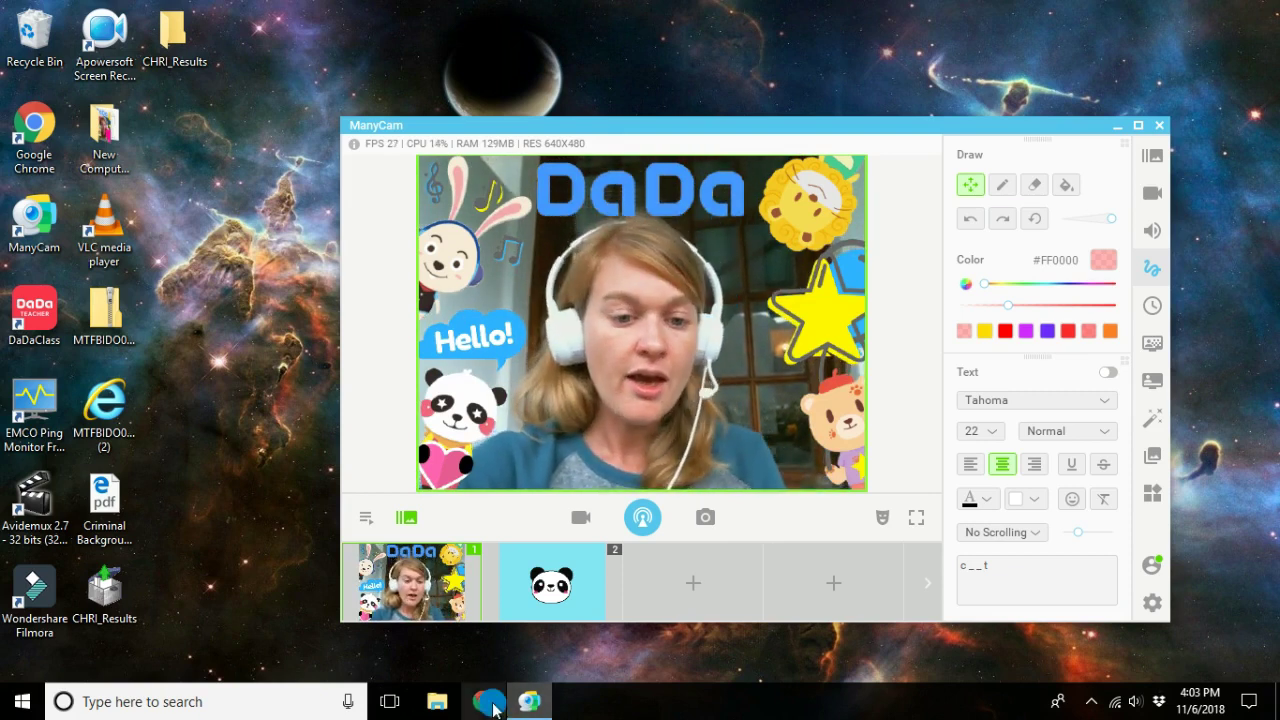
# Launch DaDaClass, dismiss the YouTube notification, and start the Network and Devices Check.
pyautogui.doubleClick(38, 325)
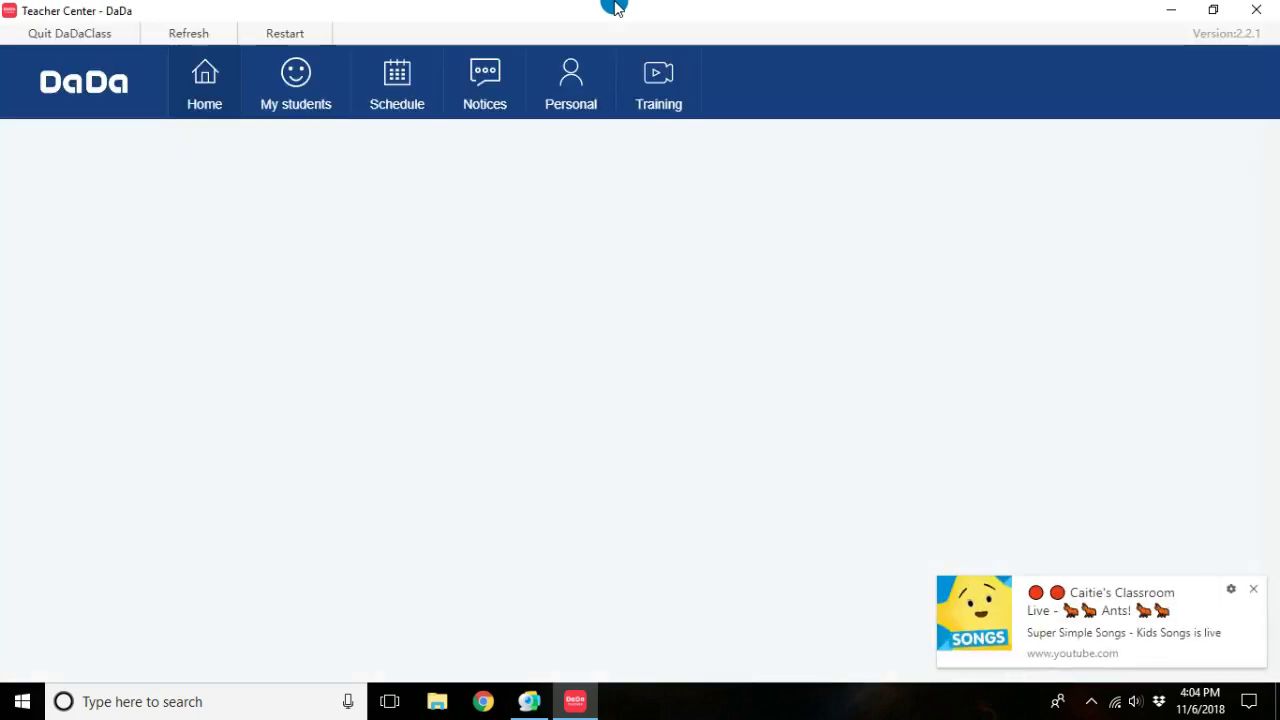
pyautogui.click(1256, 594)
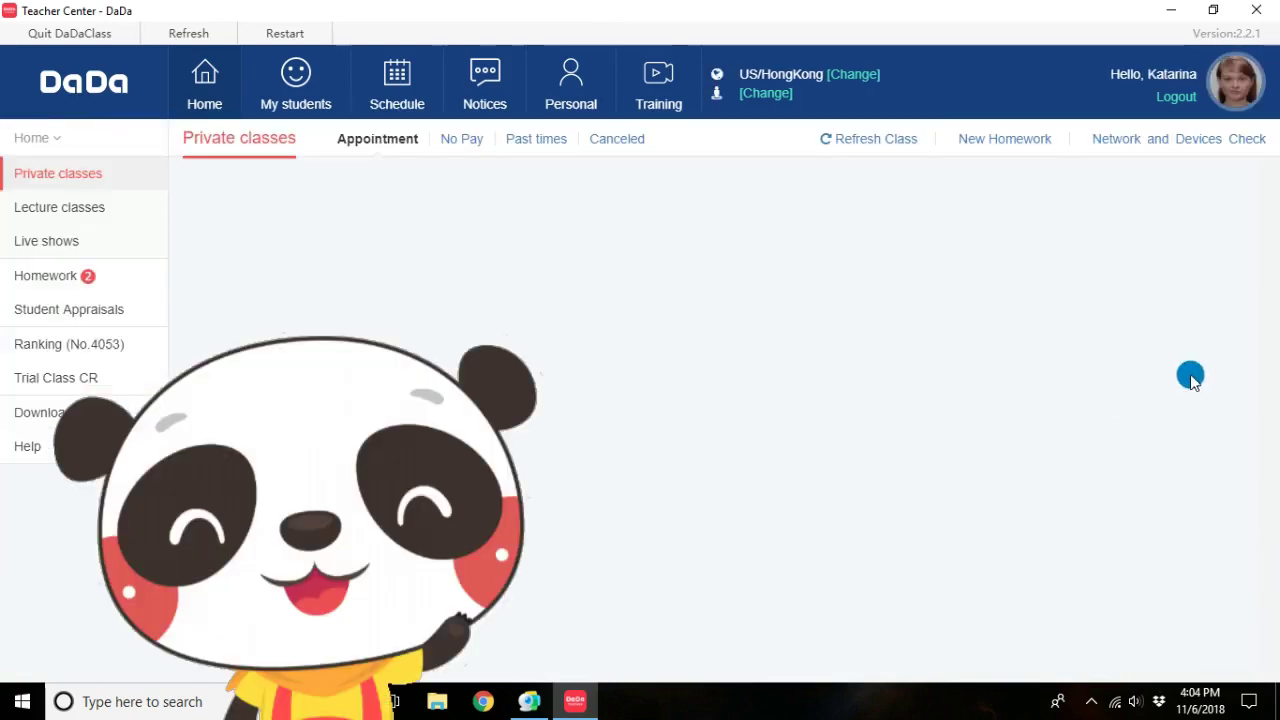
pyautogui.click(1135, 140)
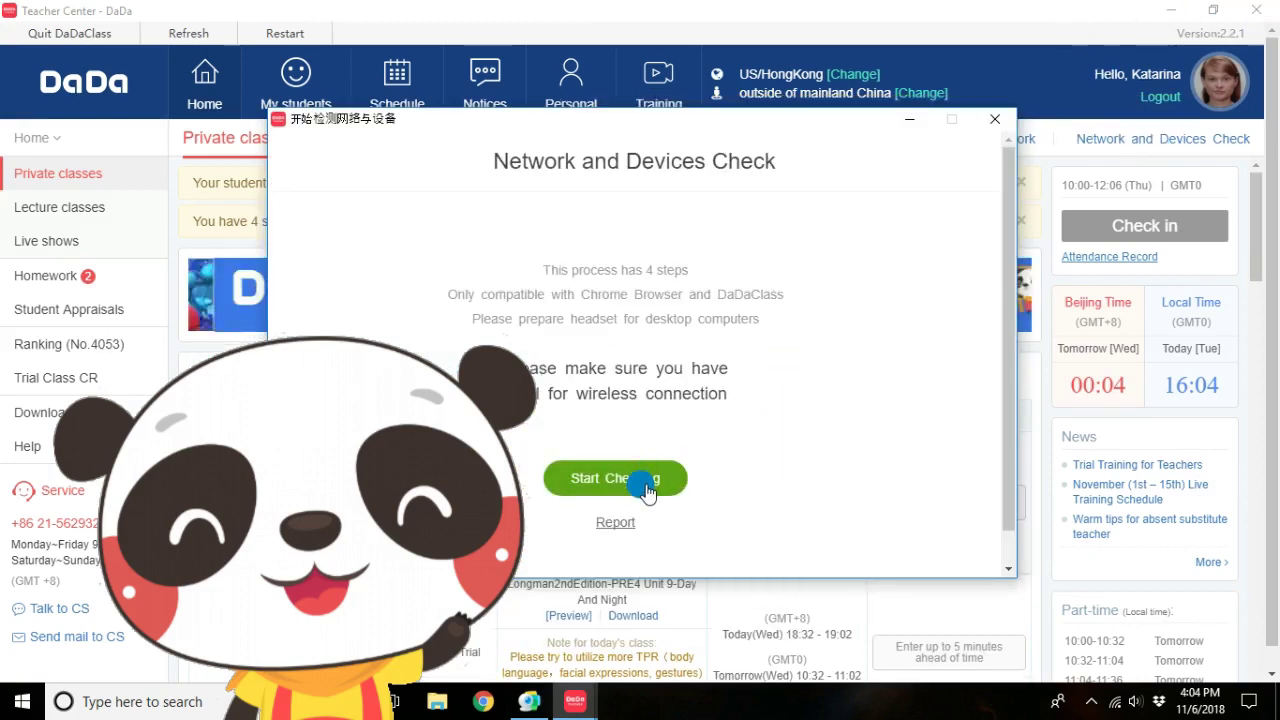
pyautogui.click(645, 480)
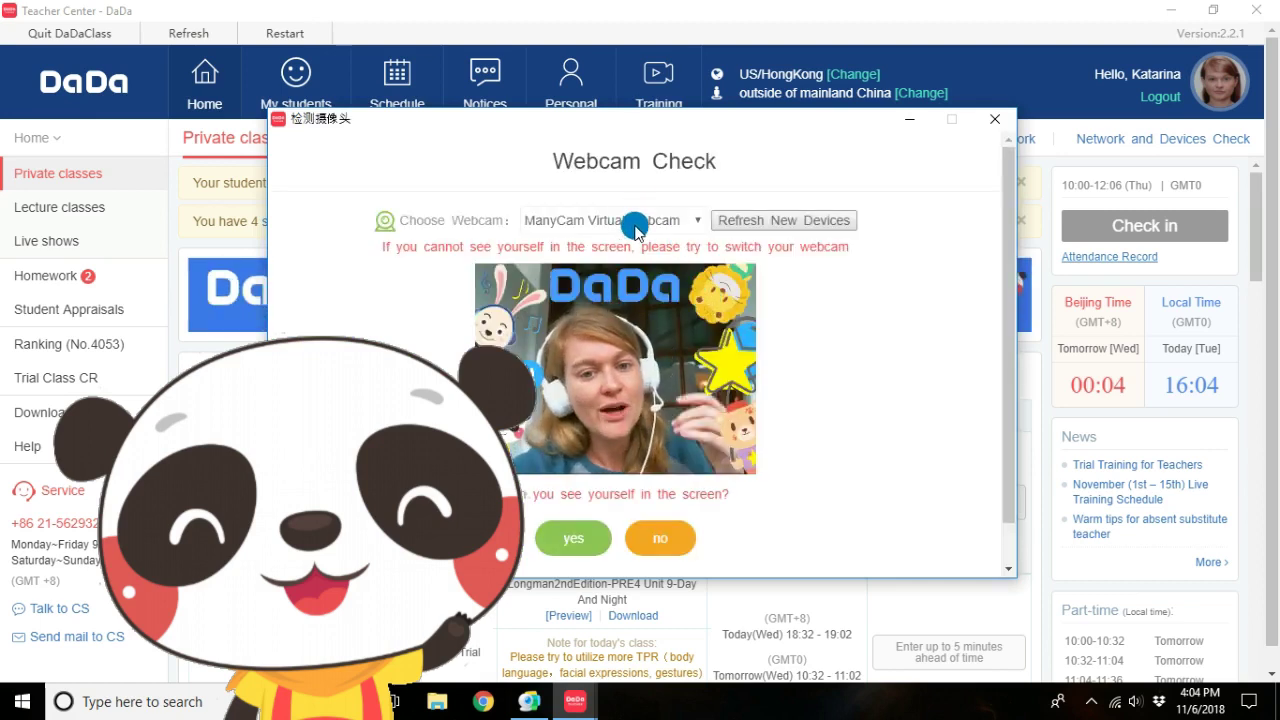
# Show the Choose Webcam list with ManyCam Virtual Webcam and Logitech HD Webcam C615.
pyautogui.click(636, 222)
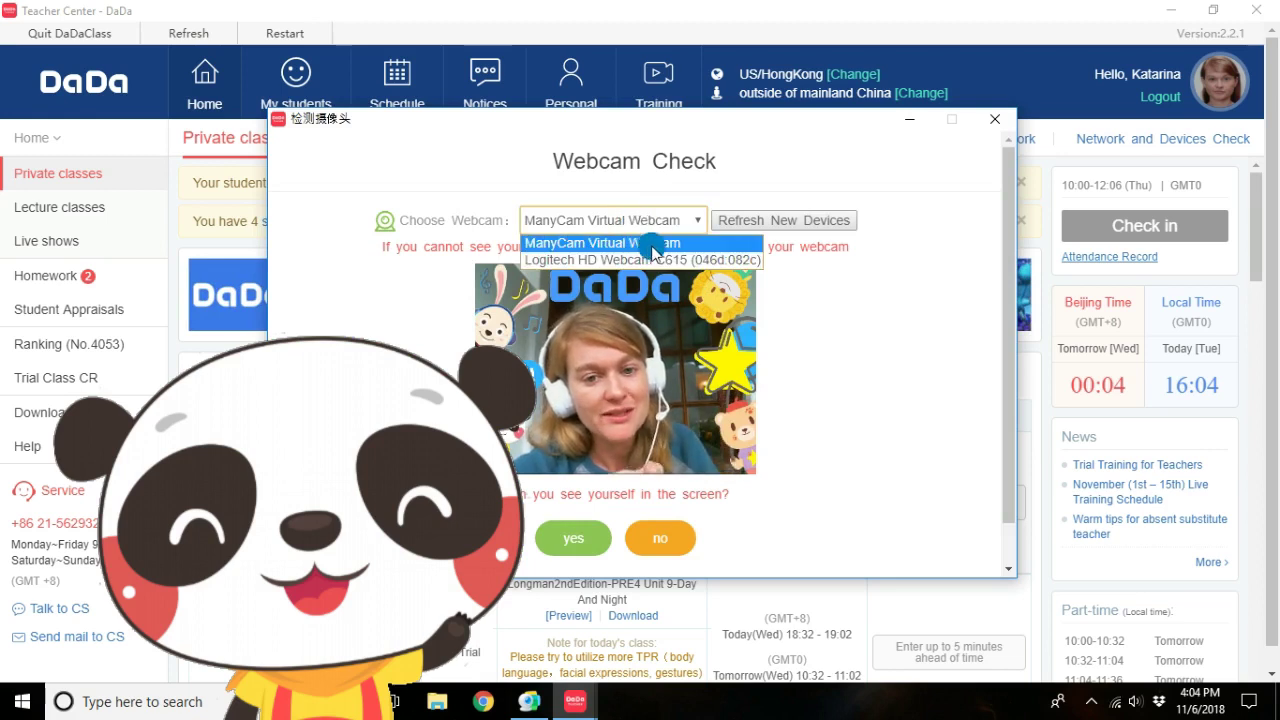